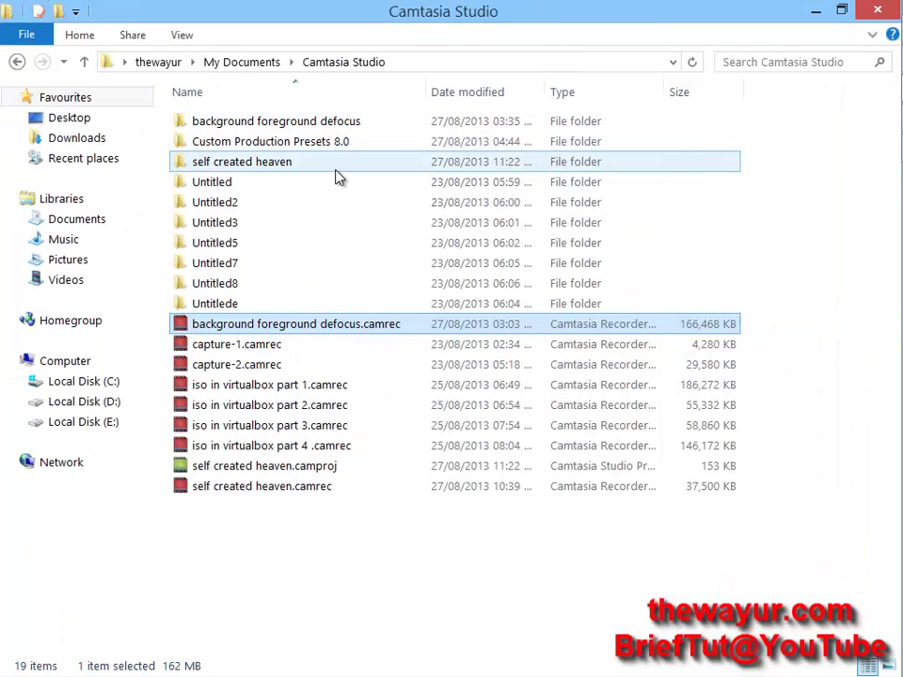
- Play 'background foreground defocus.mp4' from its folder in VLC media player
{"action": "double_click", "coordinate": [362, 123]}
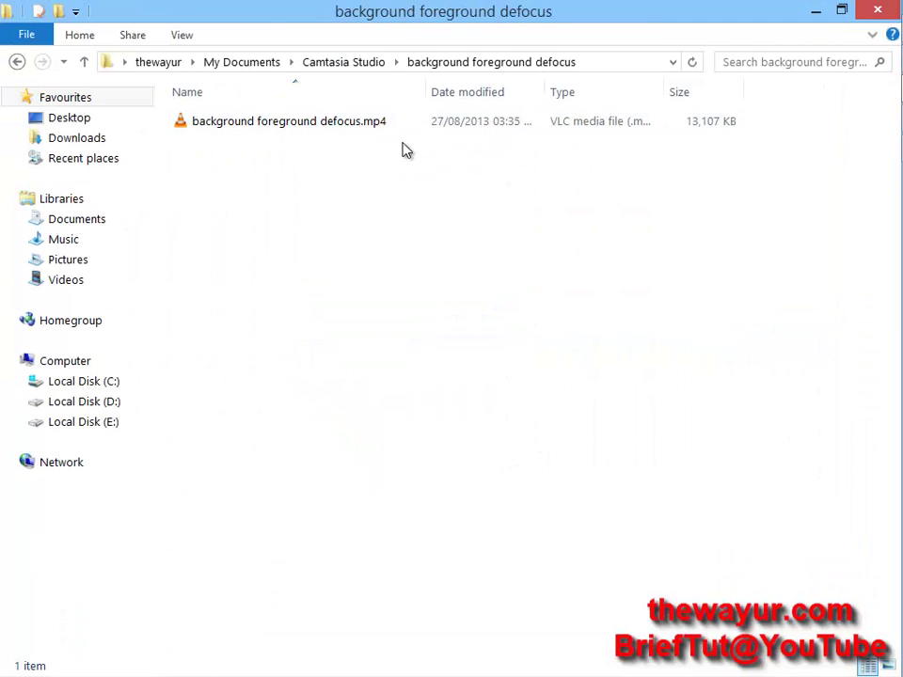
{"action": "left_click", "coordinate": [502, 128]}
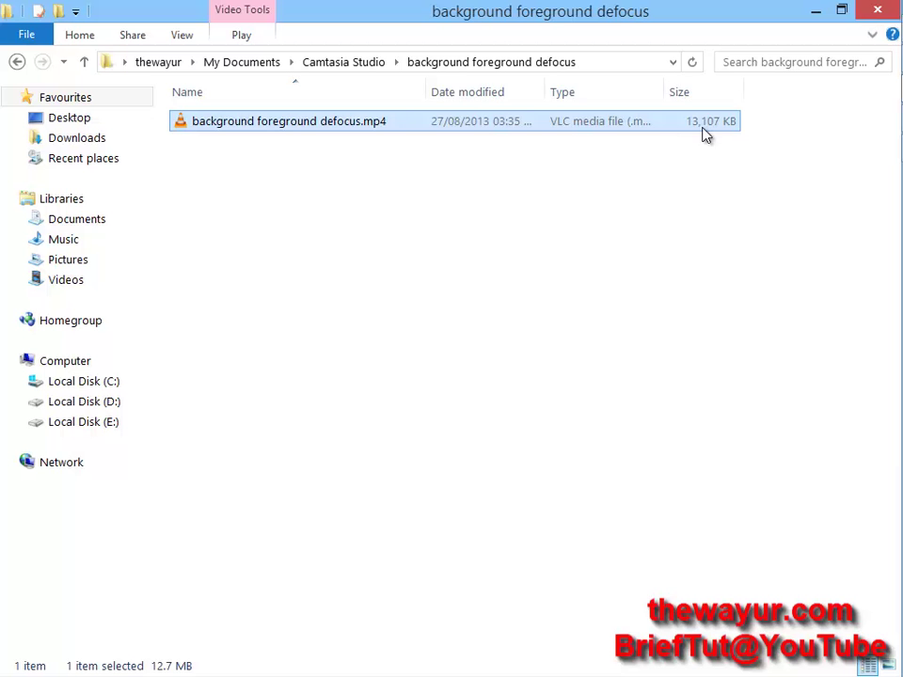
{"action": "right_click", "coordinate": [633, 132]}
{"action": "left_click", "coordinate": [644, 140]}
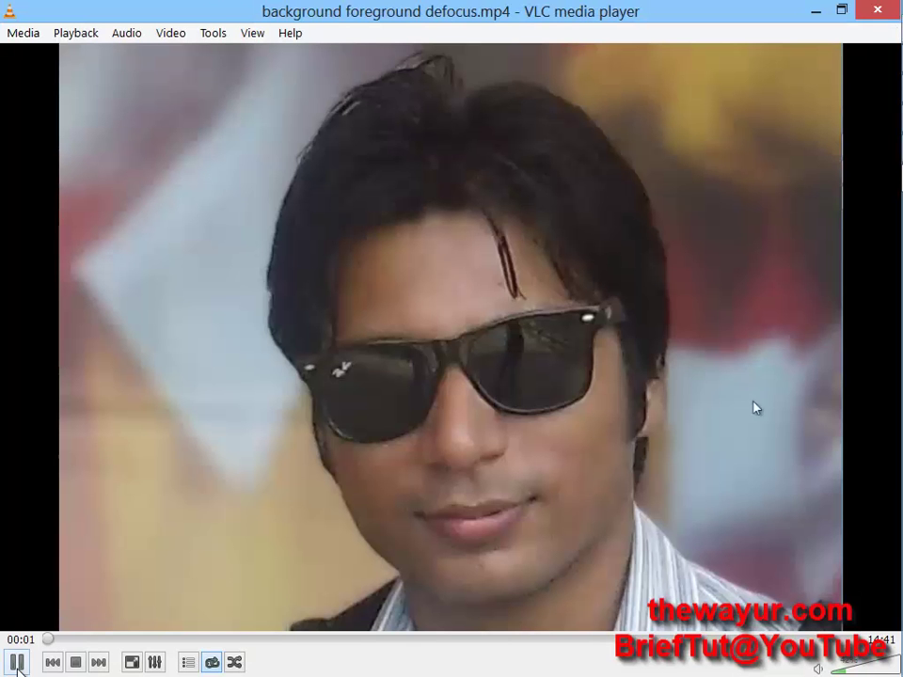
- Pause the defocus video and show it full screen in VLC
{"action": "left_click", "coordinate": [17, 662]}
{"action": "key", "text": "super+Down"}
{"action": "left_click_drag", "start_coordinate": [590, 67], "coordinate": [631, 231]}
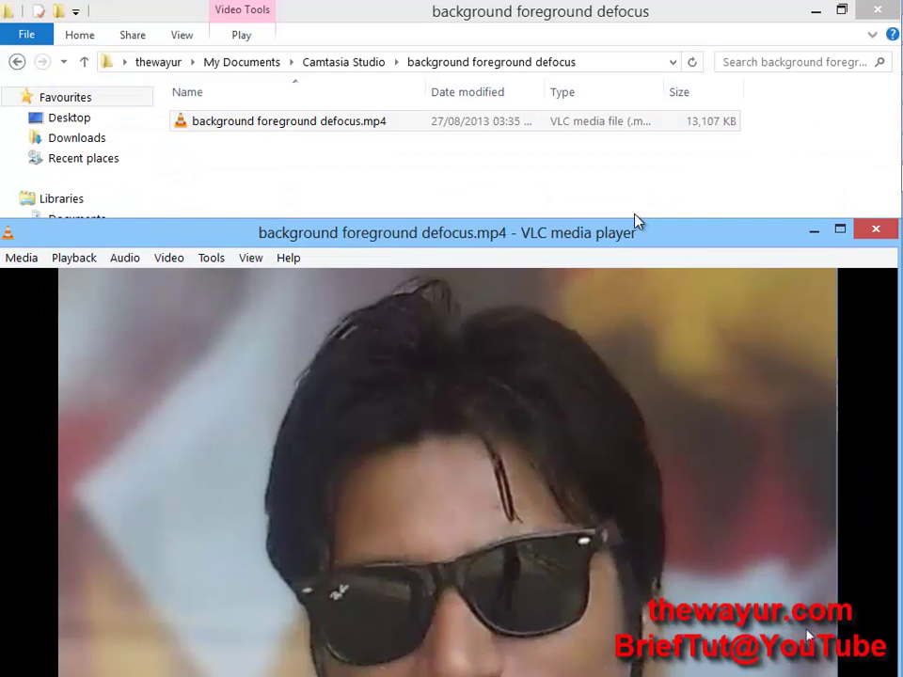
{"action": "double_click", "coordinate": [716, 230]}
{"action": "double_click", "coordinate": [451, 383]}
- Preview the video at about 03:53, 06:23, 07:16 and 10:28, then close VLC
{"action": "left_click", "coordinate": [263, 625]}
{"action": "left_click", "coordinate": [19, 657]}
{"action": "left_click", "coordinate": [448, 628]}
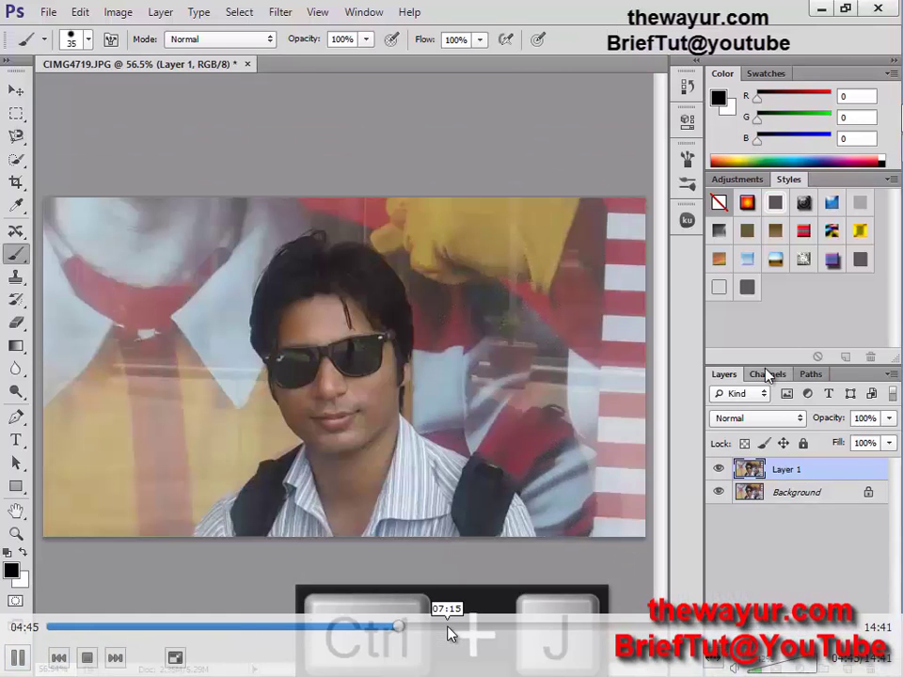
{"action": "left_click", "coordinate": [559, 628]}
{"action": "left_click", "coordinate": [626, 627]}
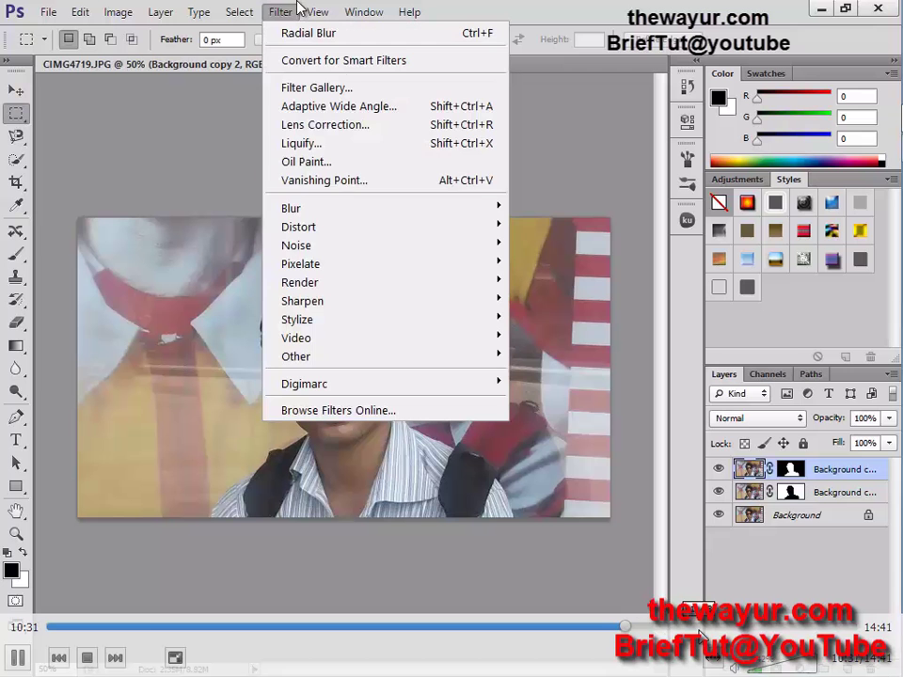
{"action": "key", "text": "space"}
{"action": "key", "text": "Escape"}
{"action": "left_click", "coordinate": [885, 10]}
- Bring the YouTube video in Firefox forward, maximized, and toggle its quality menu
{"action": "left_click", "coordinate": [873, 58]}
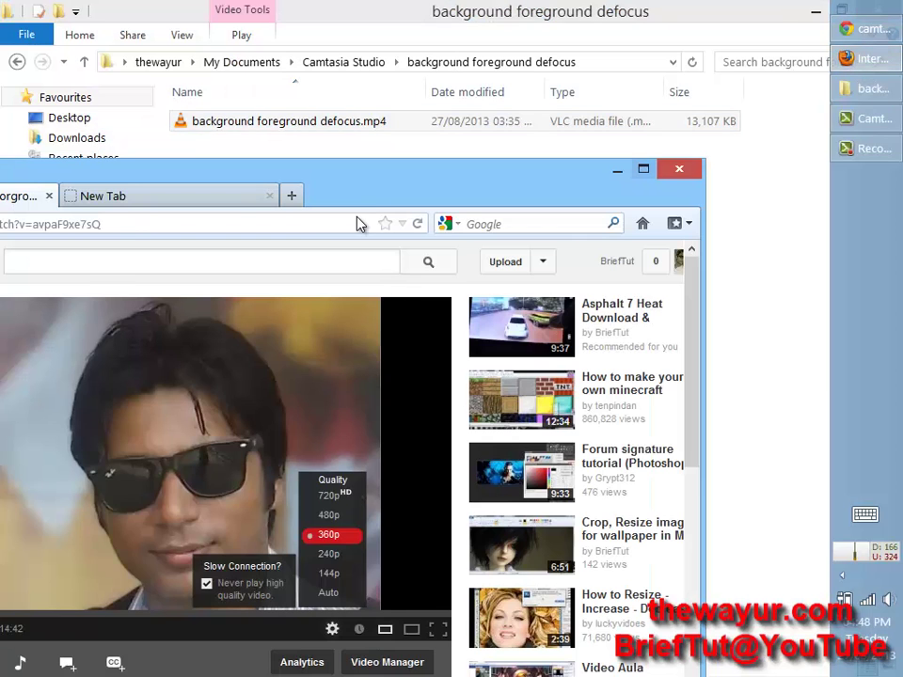
{"action": "double_click", "coordinate": [666, 205]}
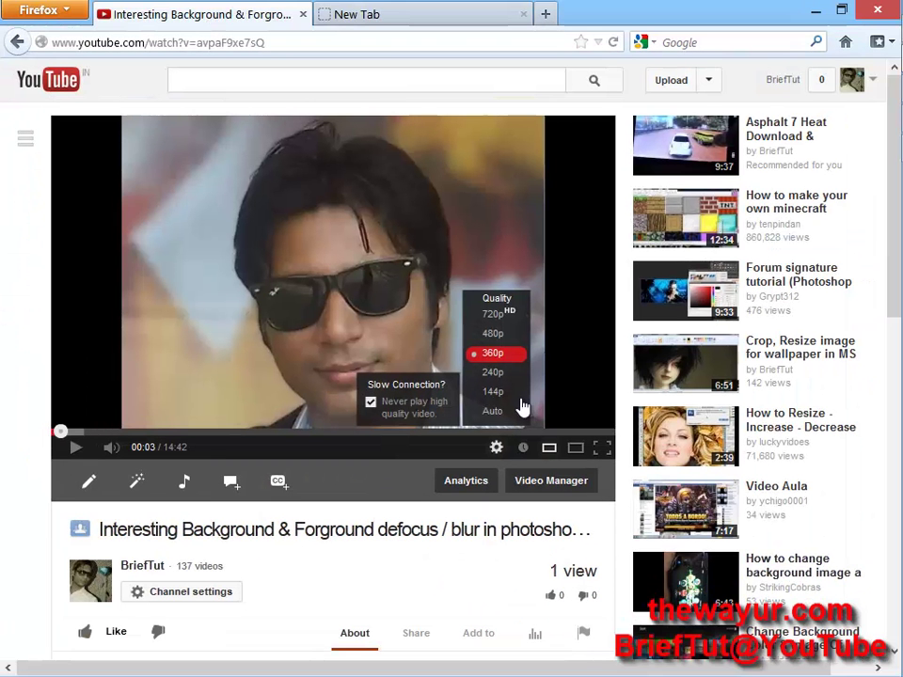
{"action": "left_click", "coordinate": [487, 457]}
{"action": "left_click", "coordinate": [496, 448]}
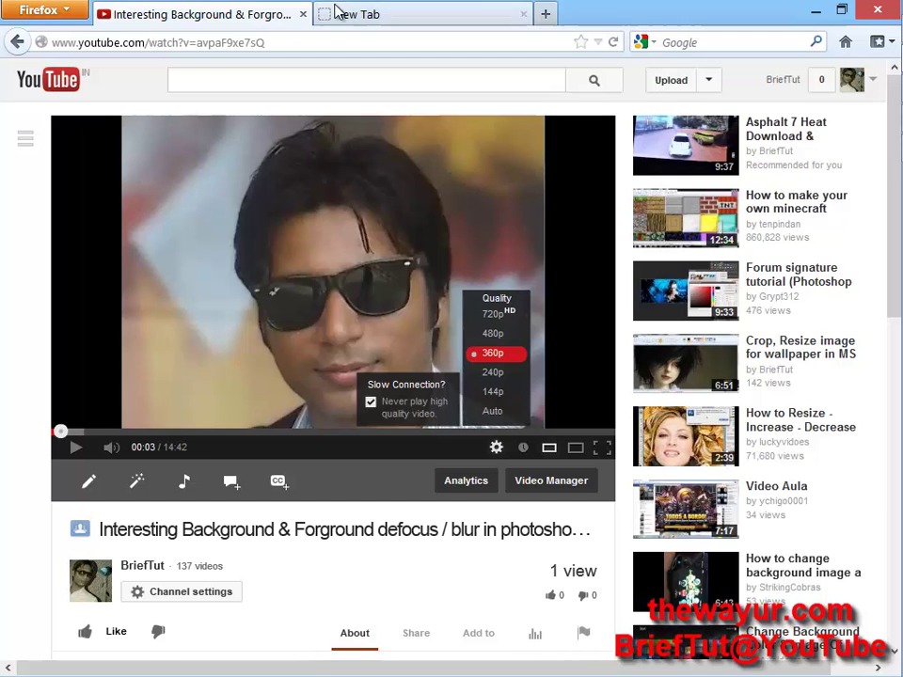
- Close the YouTube tab, minimize Firefox and return to Camtasia
{"action": "left_click", "coordinate": [303, 14]}
{"action": "left_click", "coordinate": [811, 11]}
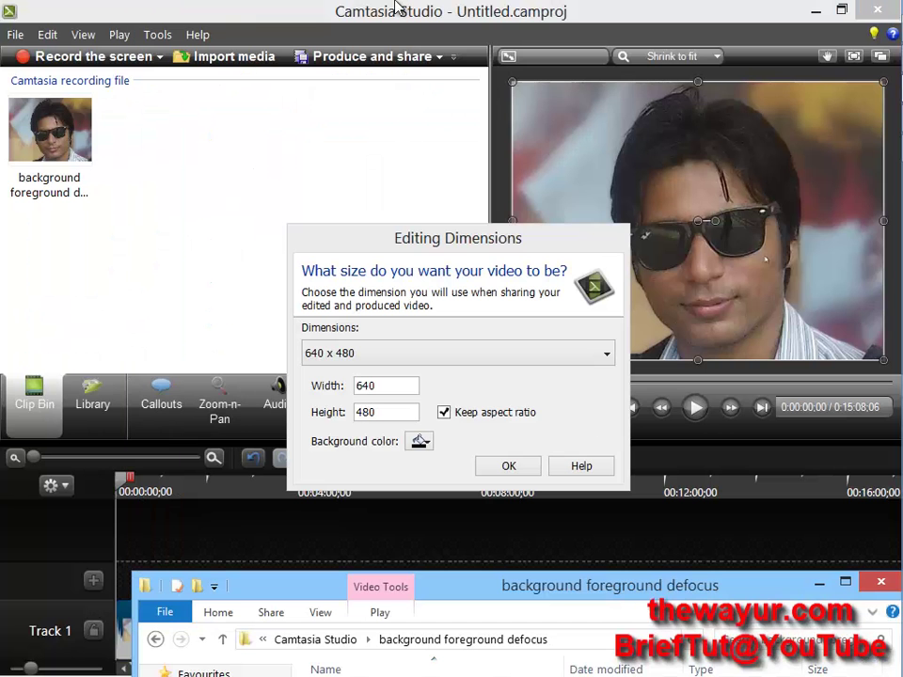
{"action": "left_click", "coordinate": [396, 7]}
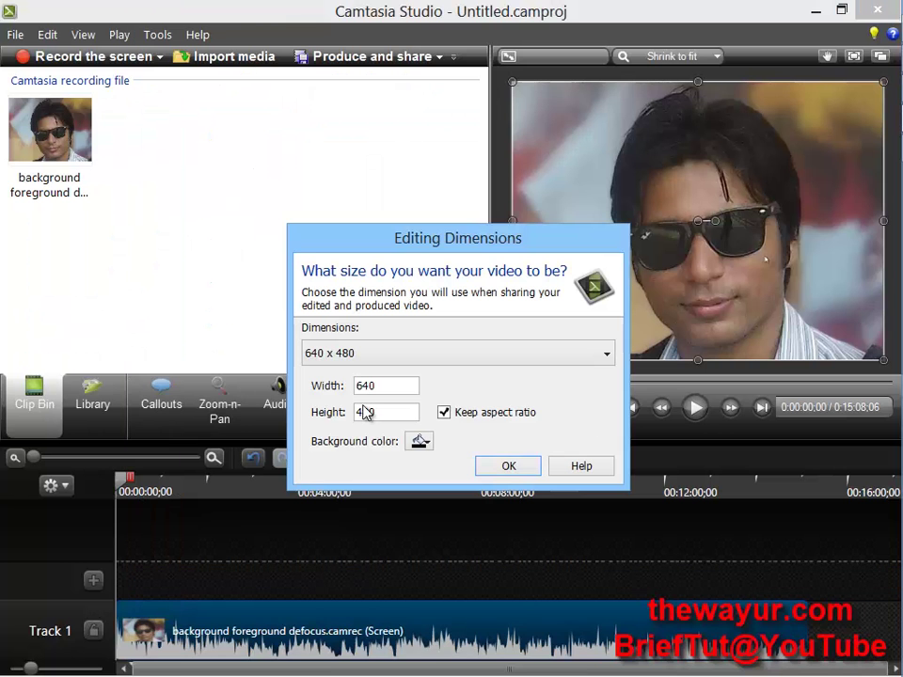
- Choose 1024 x 768 Recording Dimensions as the editing dimensions and confirm
{"action": "left_click", "coordinate": [421, 356]}
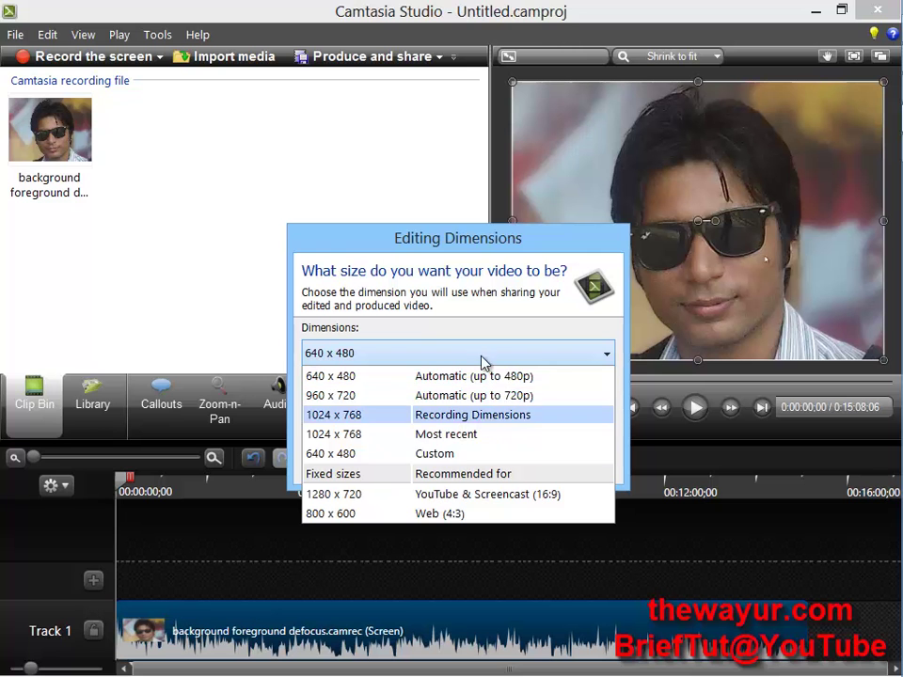
{"action": "left_click", "coordinate": [509, 425]}
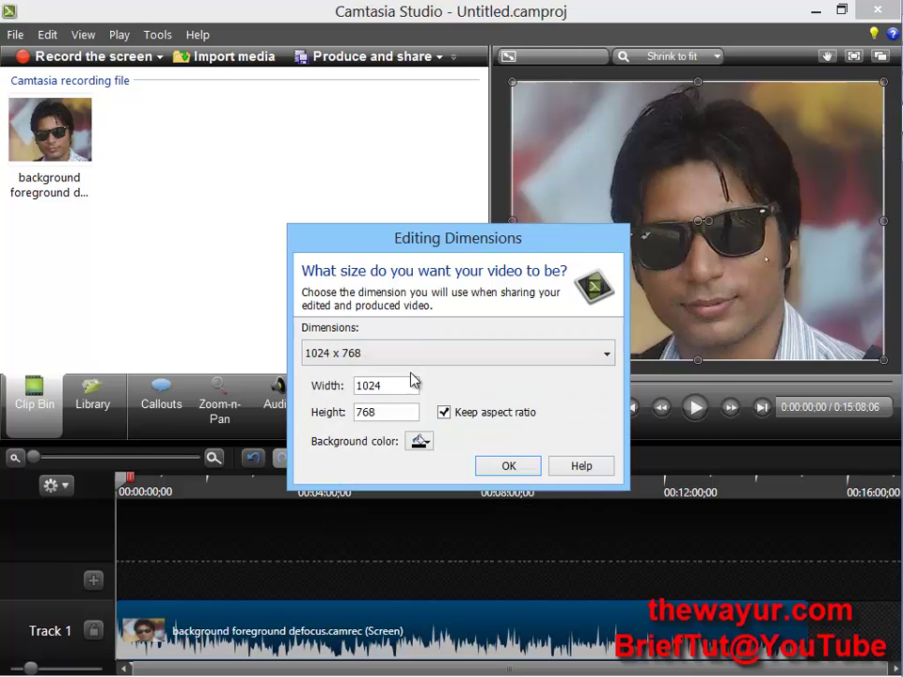
{"action": "left_click", "coordinate": [421, 355]}
{"action": "left_click", "coordinate": [503, 418]}
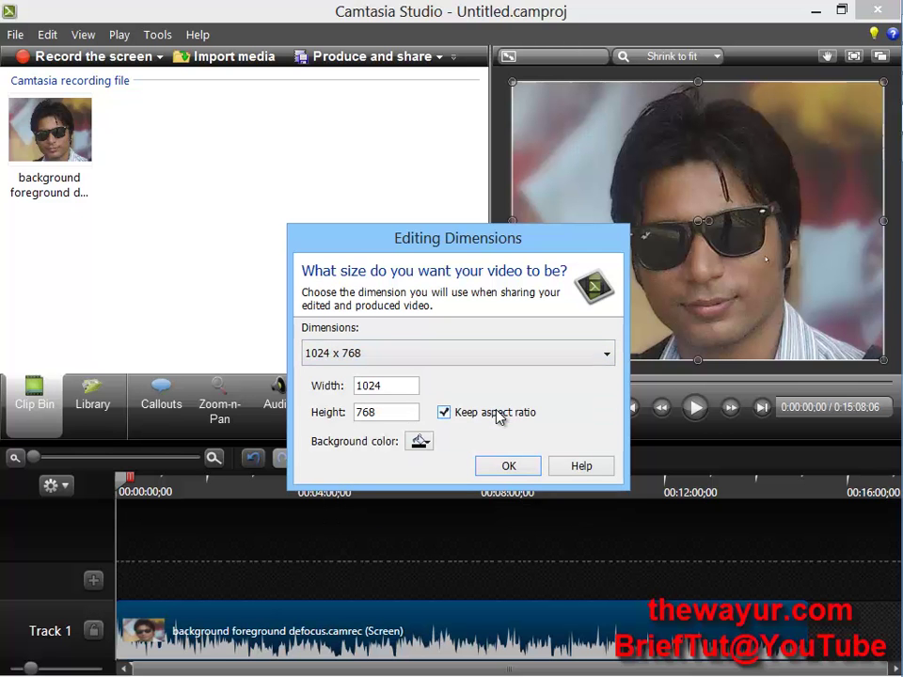
{"action": "left_click", "coordinate": [516, 470]}
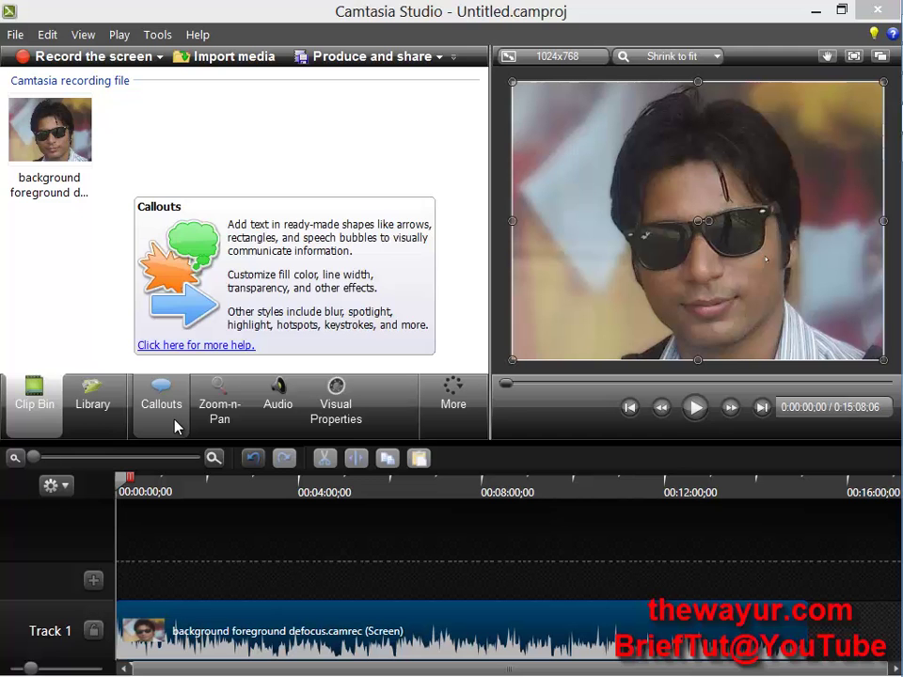
{"action": "left_click", "coordinate": [162, 404]}
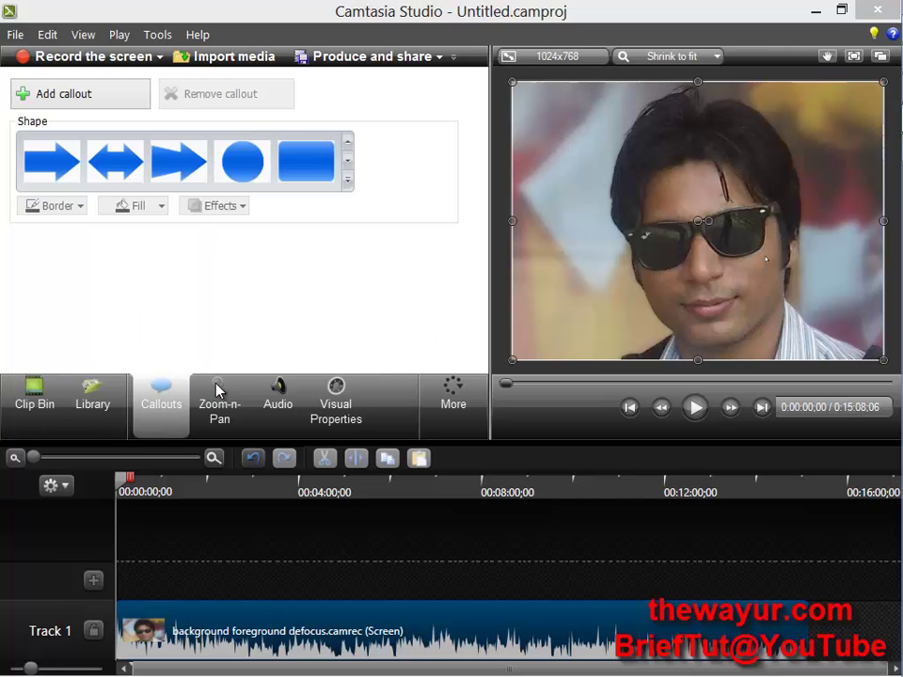
{"action": "left_click", "coordinate": [348, 181]}
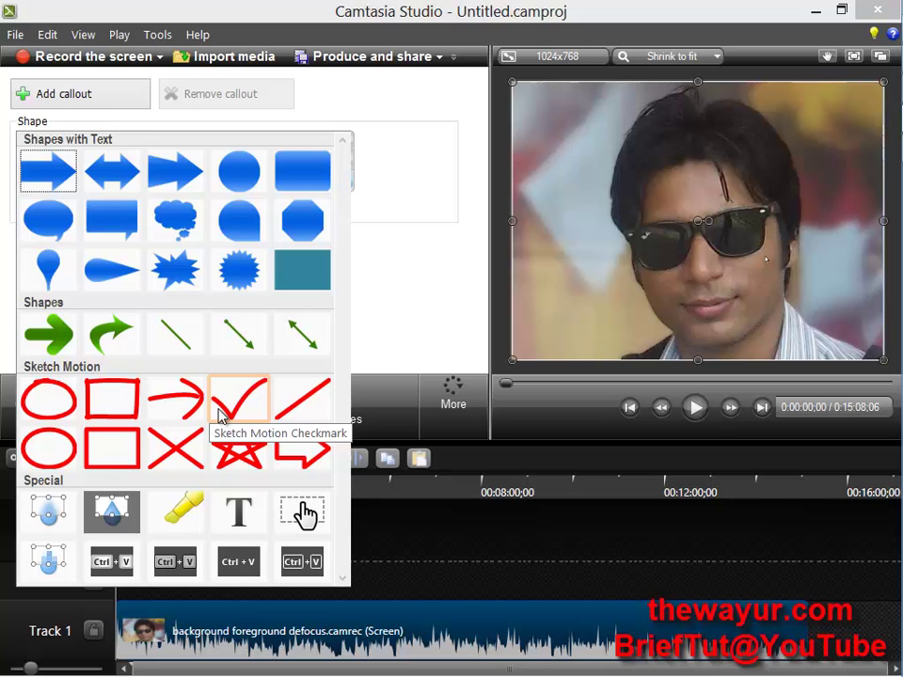
{"action": "left_click", "coordinate": [385, 313]}
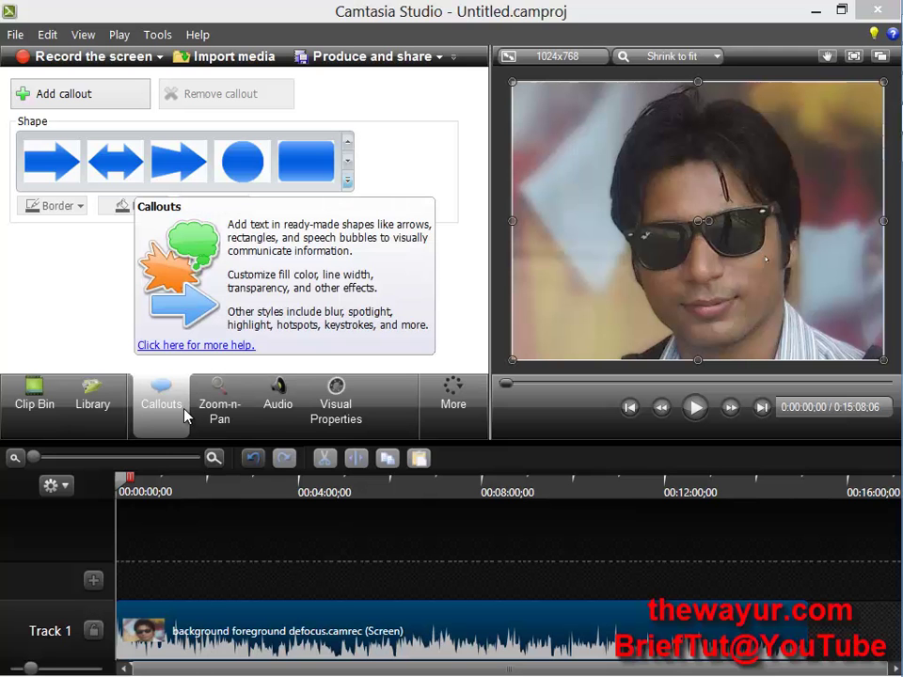
{"action": "left_click", "coordinate": [339, 386]}
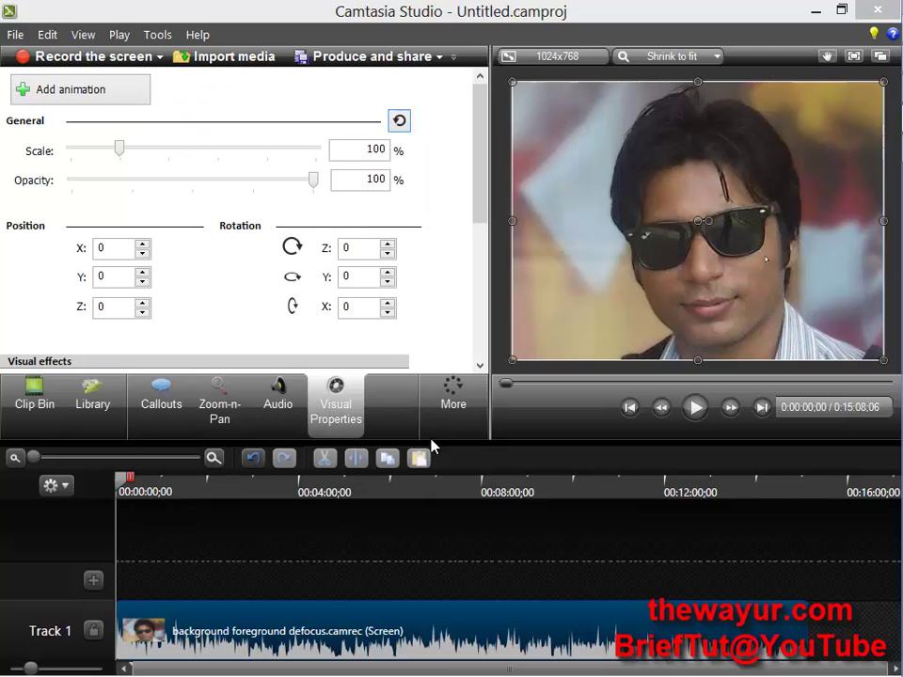
{"action": "left_click_drag", "start_coordinate": [482, 167], "coordinate": [486, 260]}
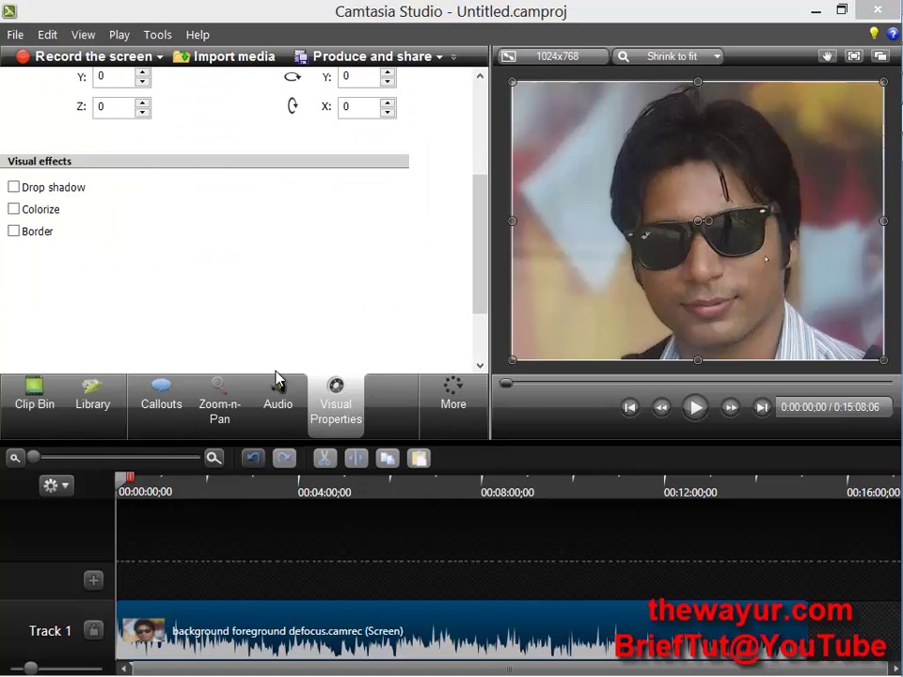
{"action": "left_click", "coordinate": [160, 397]}
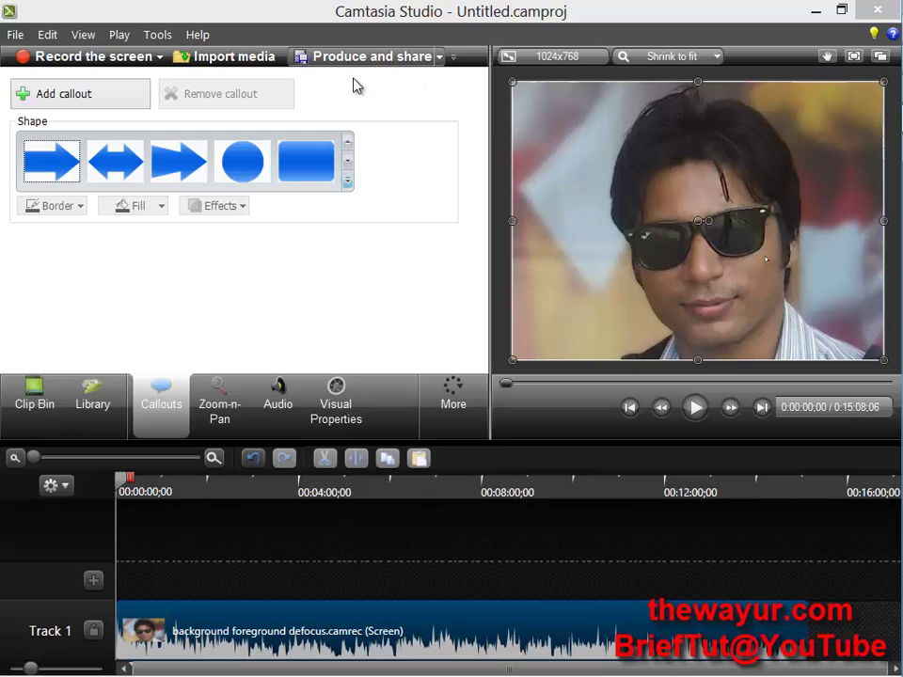
{"action": "left_click", "coordinate": [33, 387]}
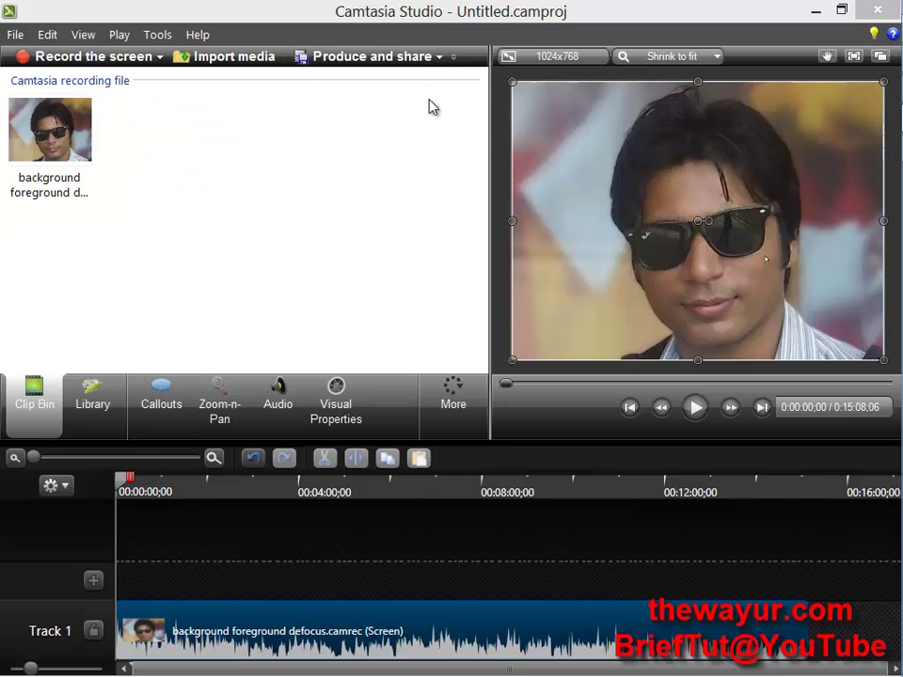
- Start the Production Wizard and choose Add / Edit preset from the preset list
{"action": "left_click", "coordinate": [400, 56]}
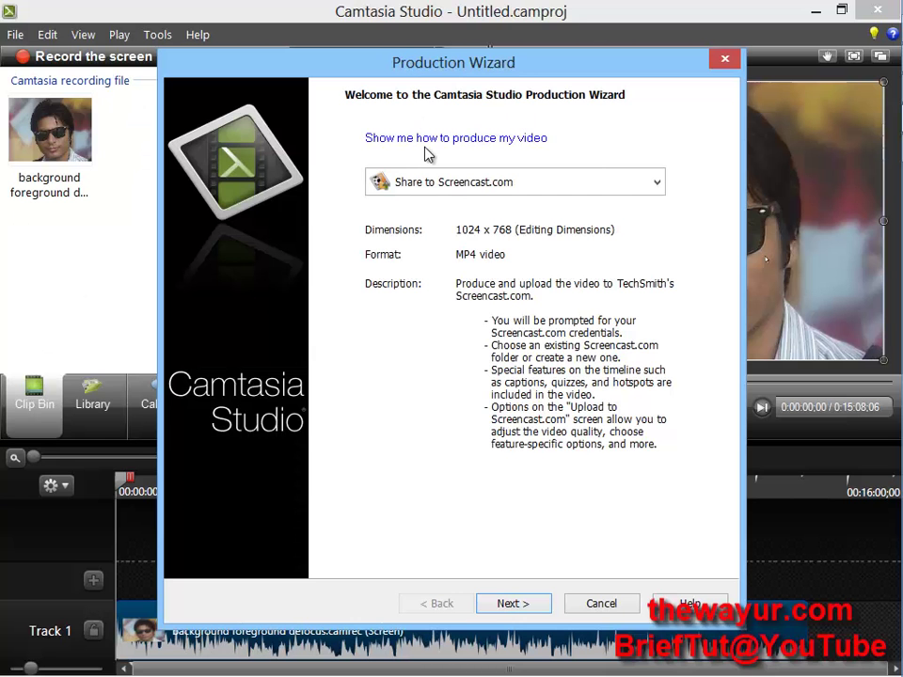
{"action": "left_click", "coordinate": [427, 183]}
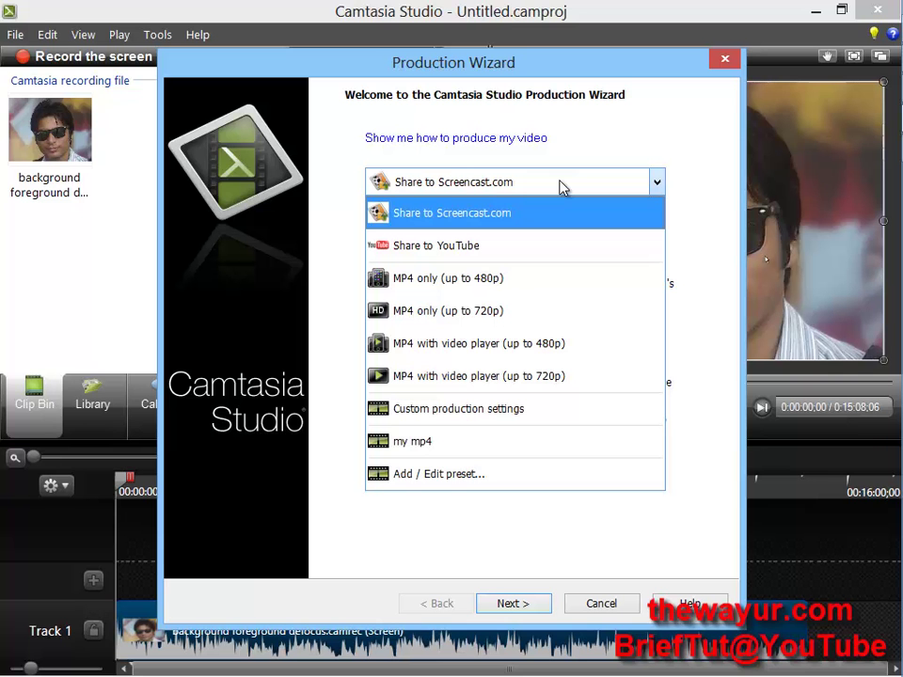
{"action": "left_click", "coordinate": [409, 480]}
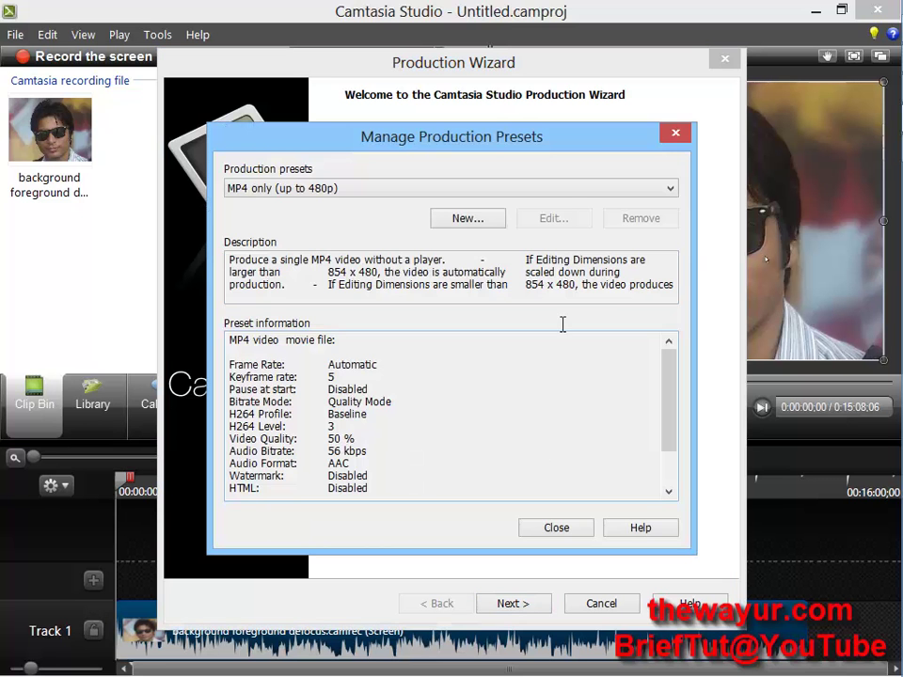
- Review the 'my mp4' preset's settings, then start a new production preset
{"action": "left_click", "coordinate": [570, 192]}
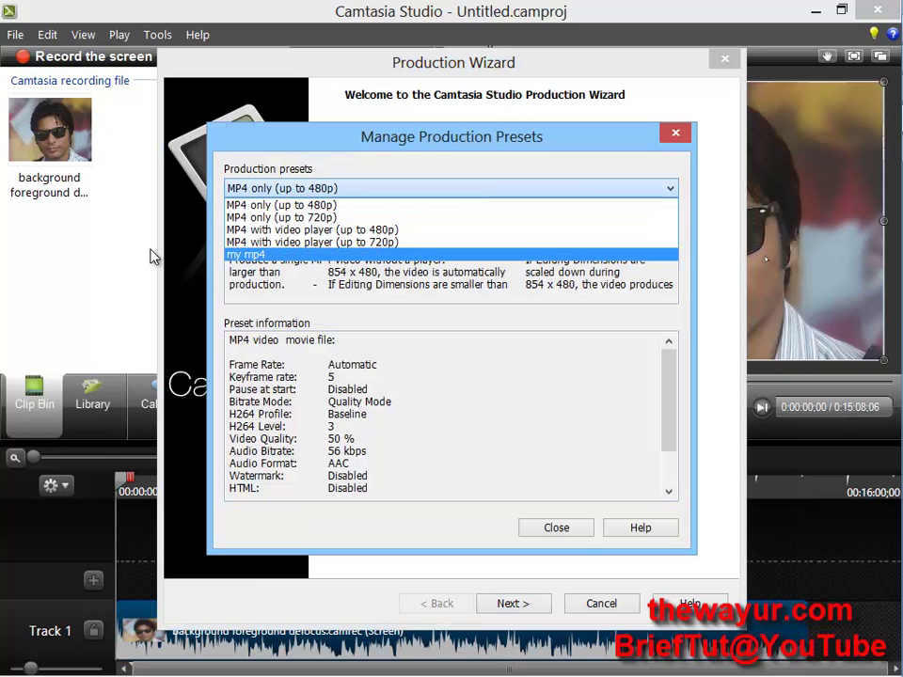
{"action": "left_click", "coordinate": [288, 263]}
{"action": "left_click", "coordinate": [358, 190]}
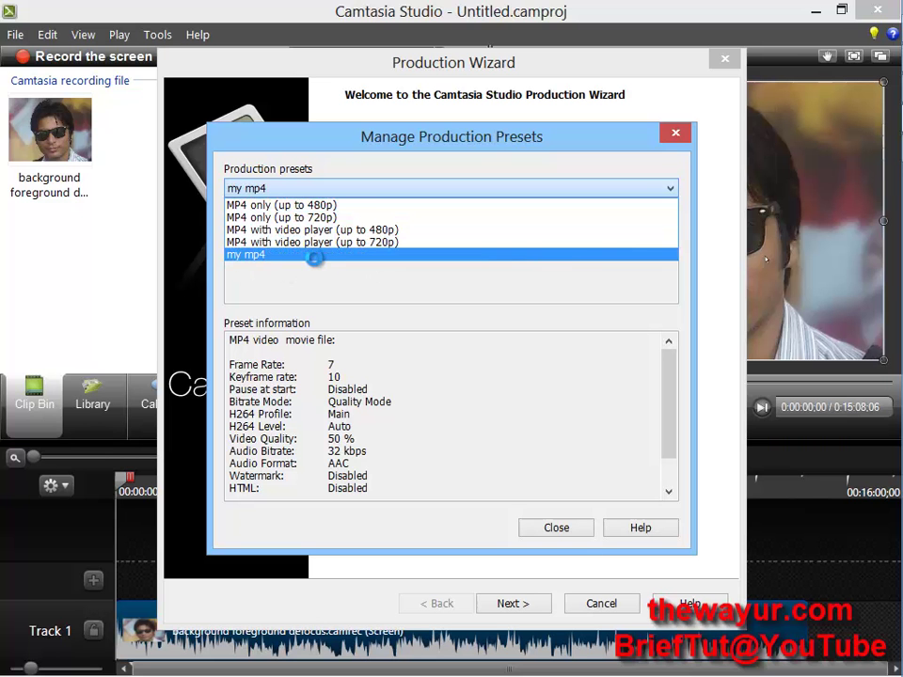
{"action": "left_click", "coordinate": [262, 255]}
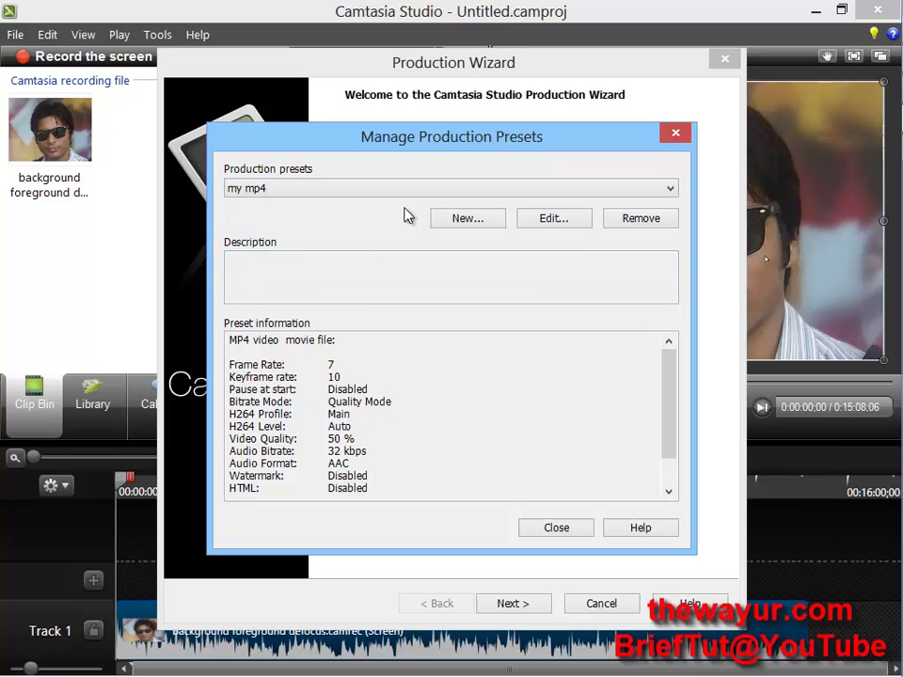
{"action": "left_click", "coordinate": [476, 221]}
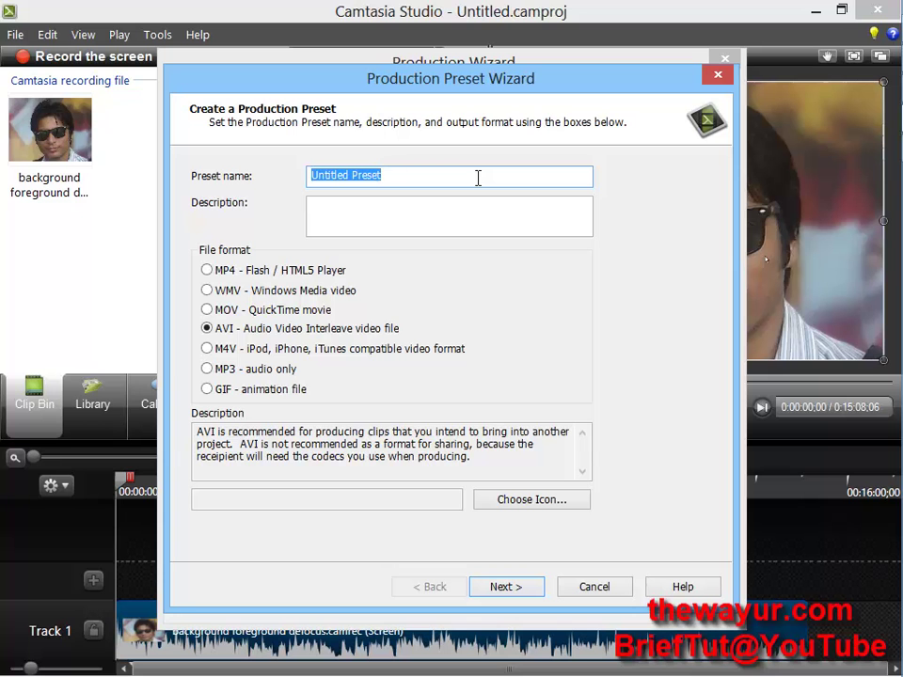
- Name the new preset 'tut' with MP4 - Flash / HTML5 Player as its format
{"action": "type", "text": "tu"}
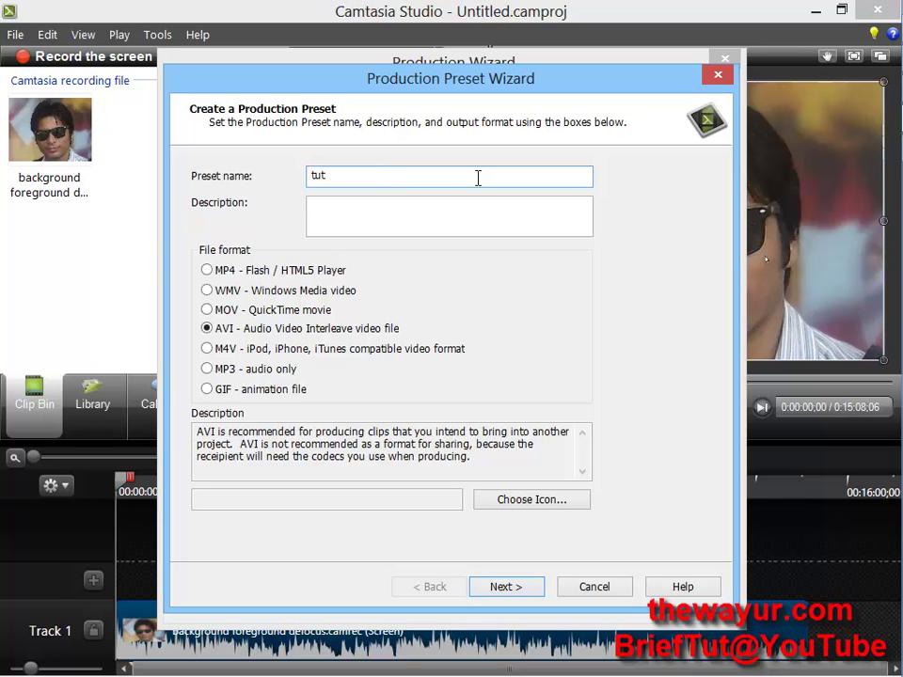
{"action": "type", "text": "t"}
{"action": "left_click", "coordinate": [272, 270]}
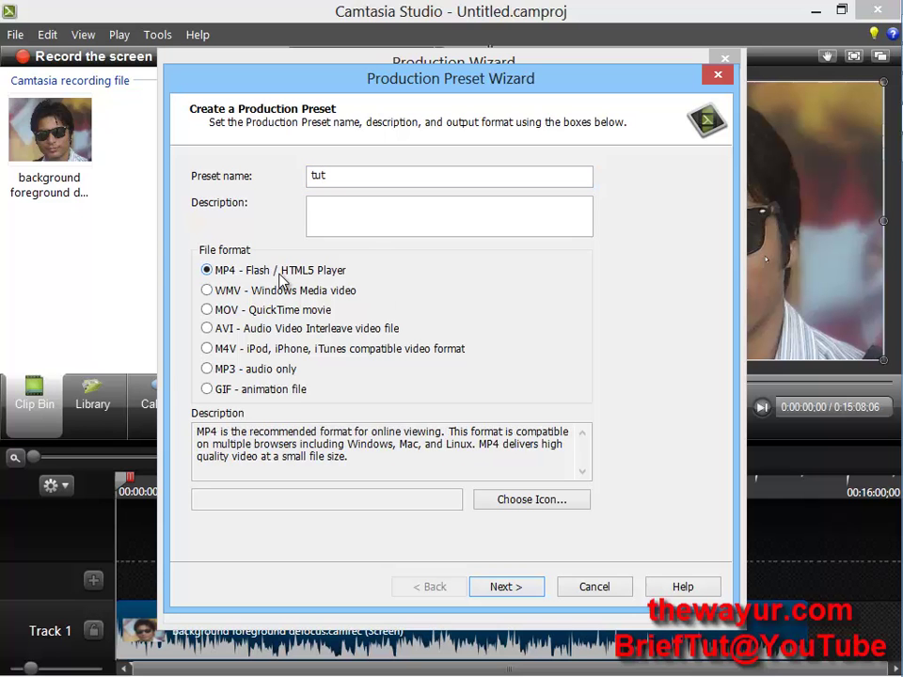
{"action": "left_click", "coordinate": [505, 587]}
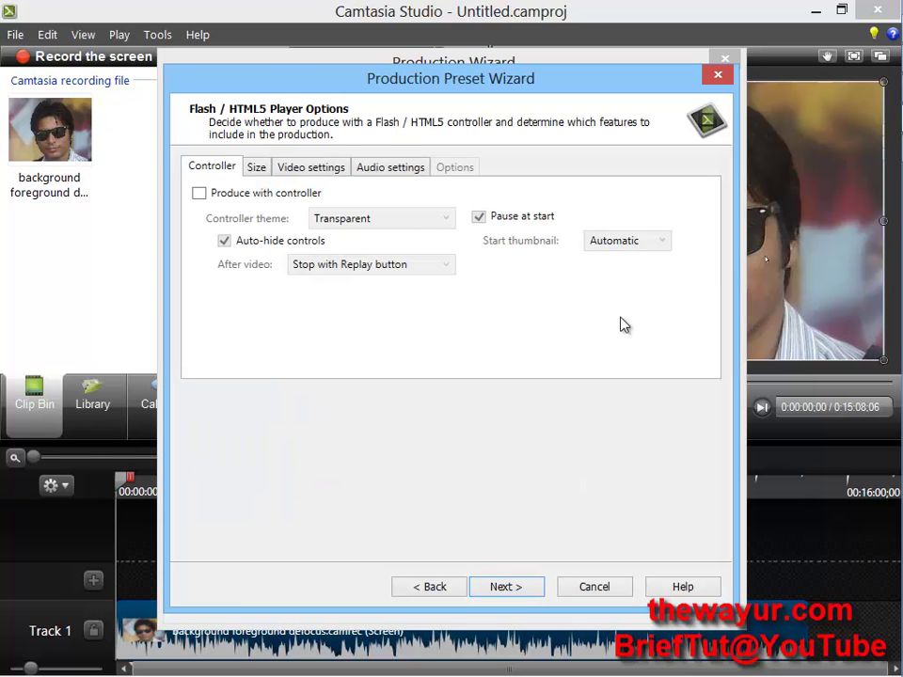
- Toggle the Produce with controller option on the player options page
{"action": "left_click", "coordinate": [199, 193]}
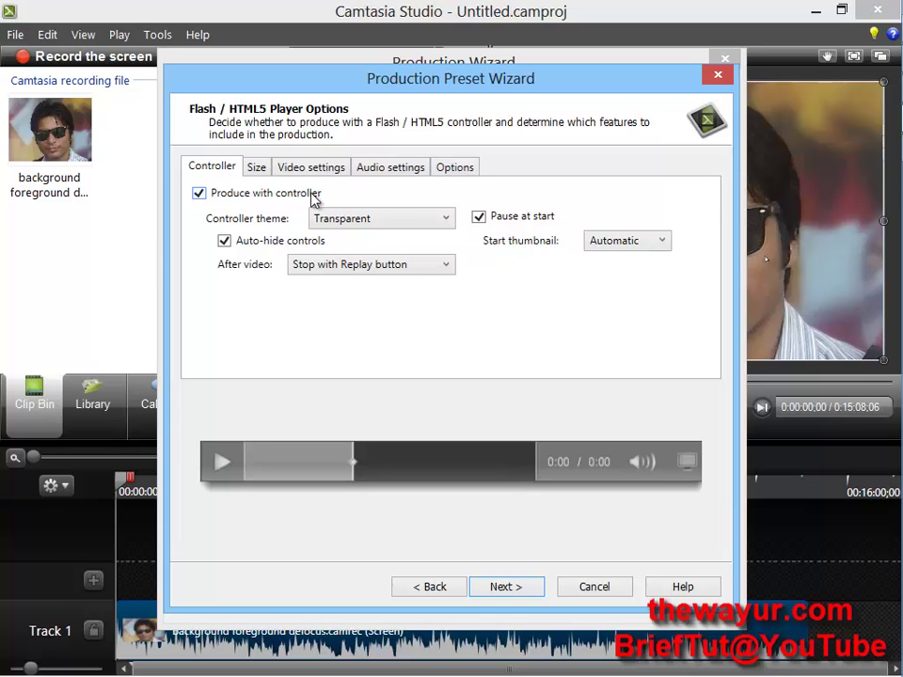
{"action": "left_click", "coordinate": [247, 195]}
{"action": "left_click", "coordinate": [245, 194]}
- Confirm the size uses editing dimensions and leave Produce with controller unchecked
{"action": "left_click", "coordinate": [248, 195]}
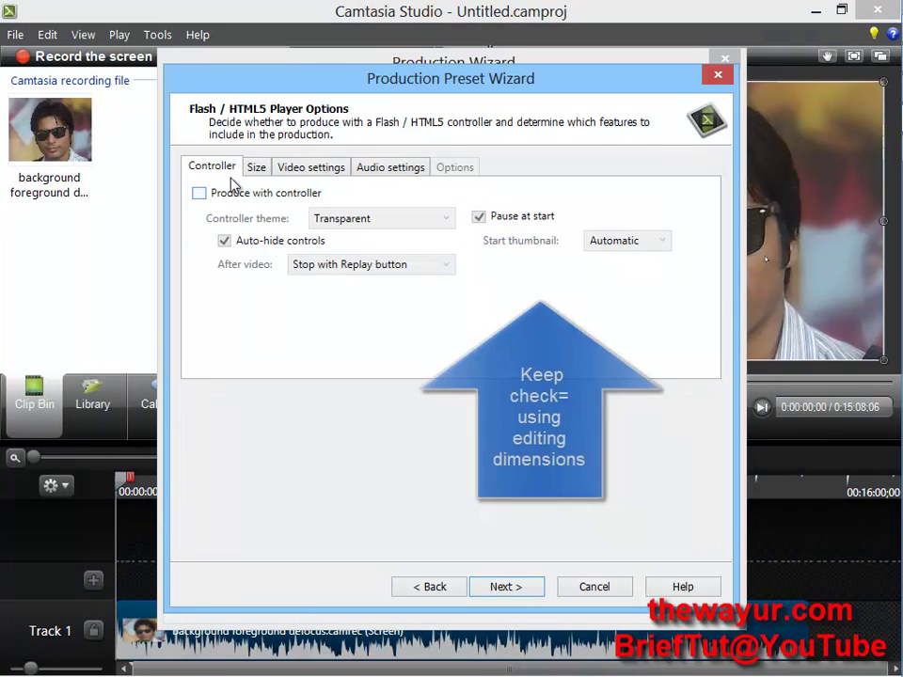
{"action": "left_click", "coordinate": [257, 169]}
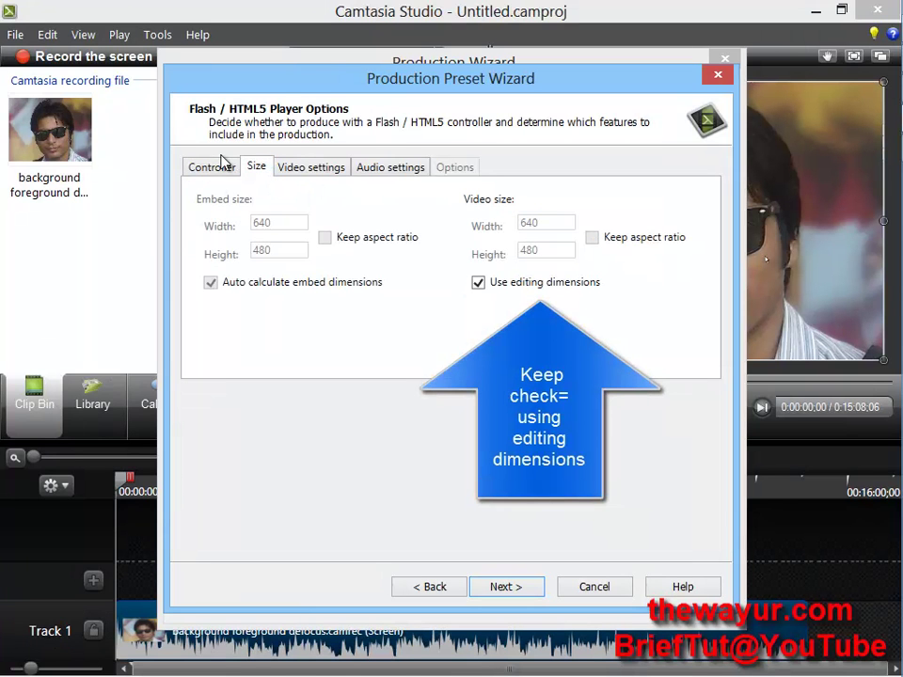
{"action": "left_click", "coordinate": [222, 170]}
{"action": "left_click", "coordinate": [224, 198]}
{"action": "left_click", "coordinate": [249, 170]}
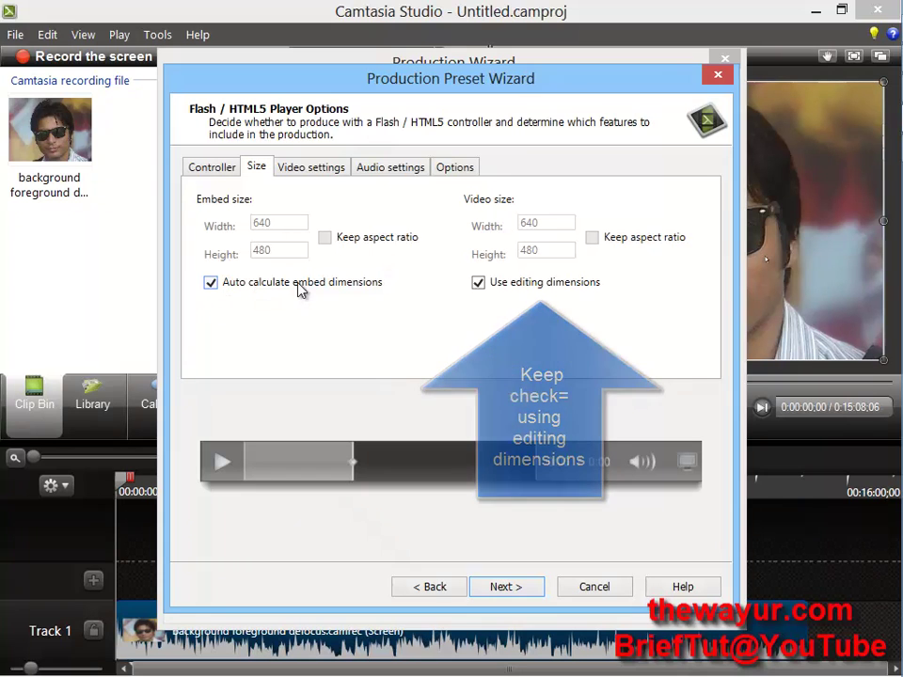
{"action": "left_click", "coordinate": [212, 167]}
{"action": "left_click", "coordinate": [273, 191]}
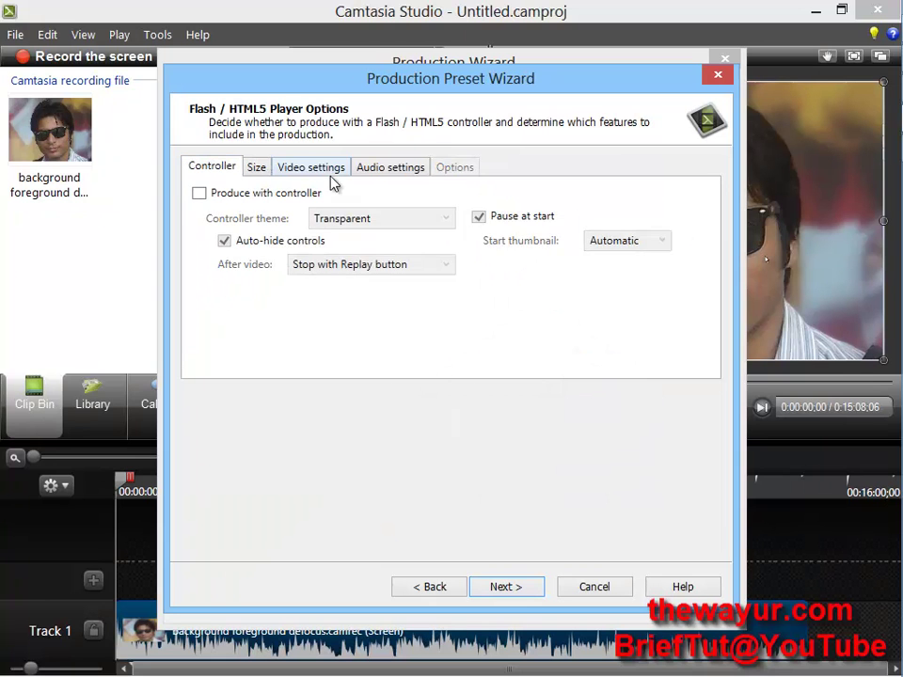
{"action": "left_click", "coordinate": [330, 175]}
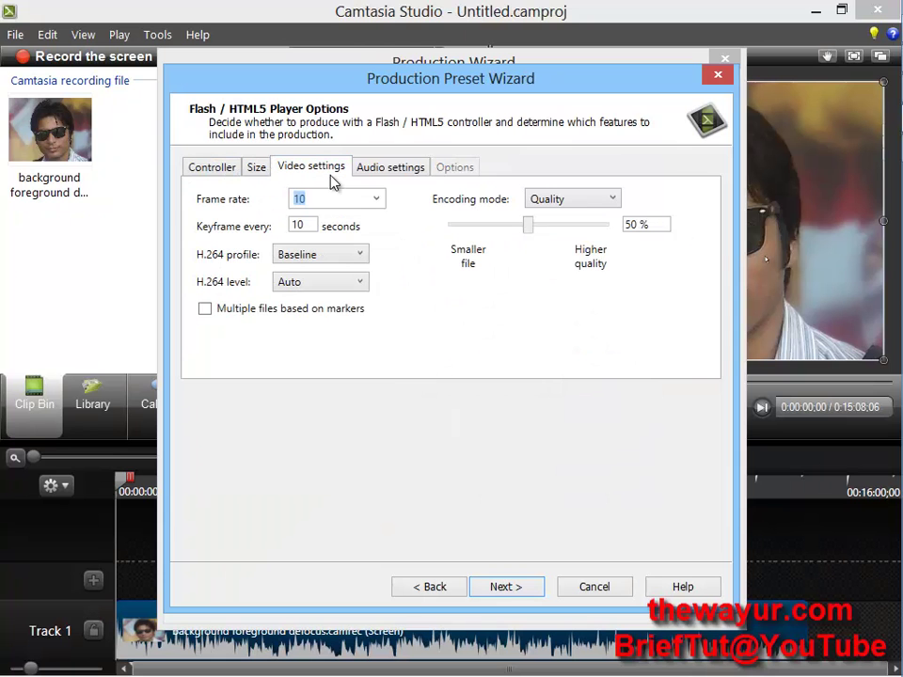
{"action": "left_click", "coordinate": [377, 200]}
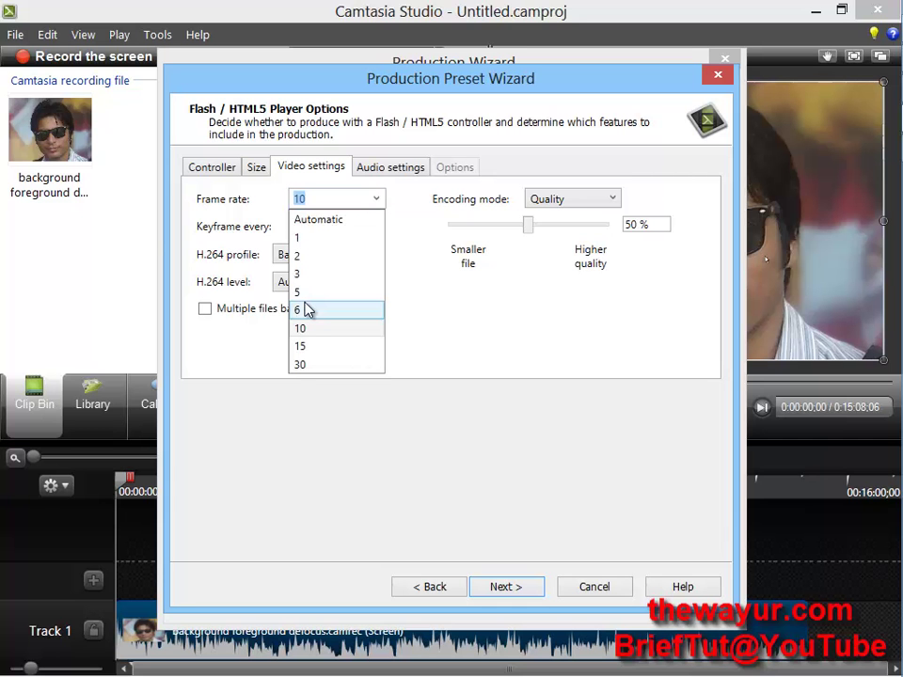
{"action": "left_click", "coordinate": [441, 318]}
{"action": "left_click", "coordinate": [378, 199]}
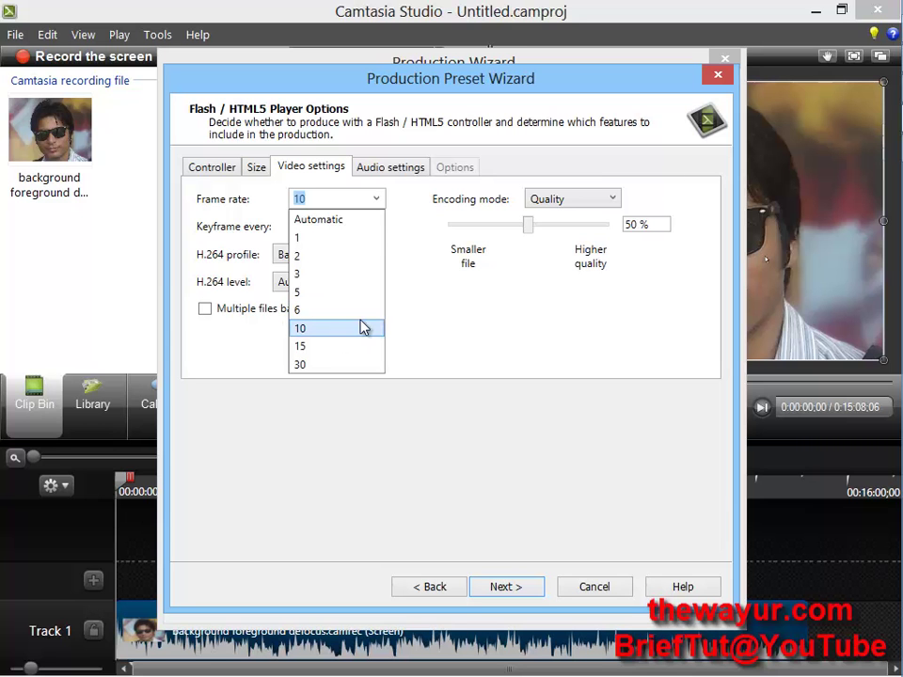
{"action": "left_click", "coordinate": [320, 329]}
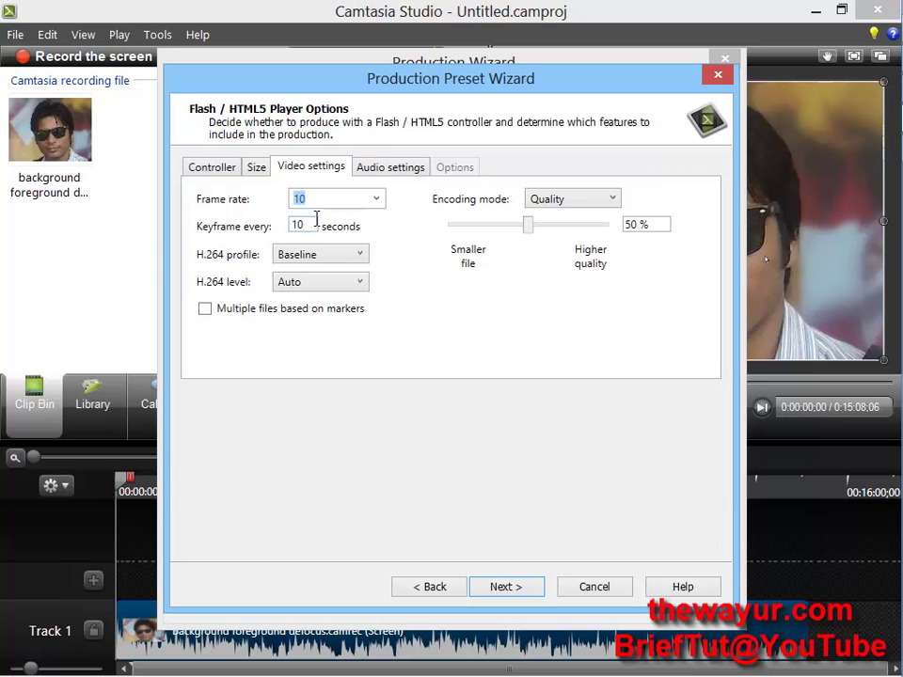
- Set the keyframe interval to 10 seconds
{"action": "key", "text": "Tab"}
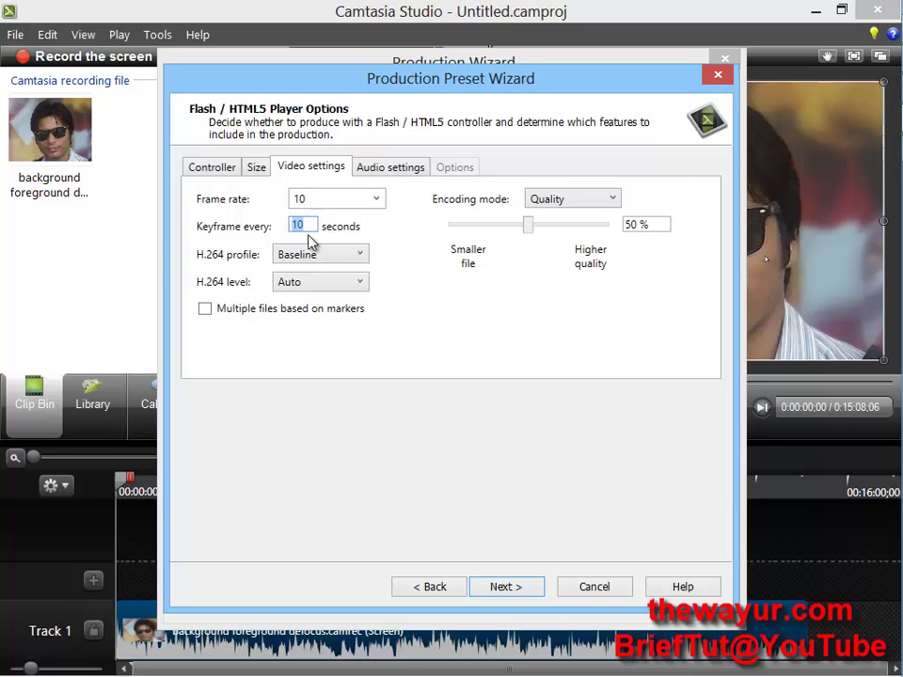
{"action": "left_click", "coordinate": [298, 230]}
{"action": "double_click", "coordinate": [298, 229]}
{"action": "type", "text": "1"}
{"action": "key", "text": "BackSpace"}
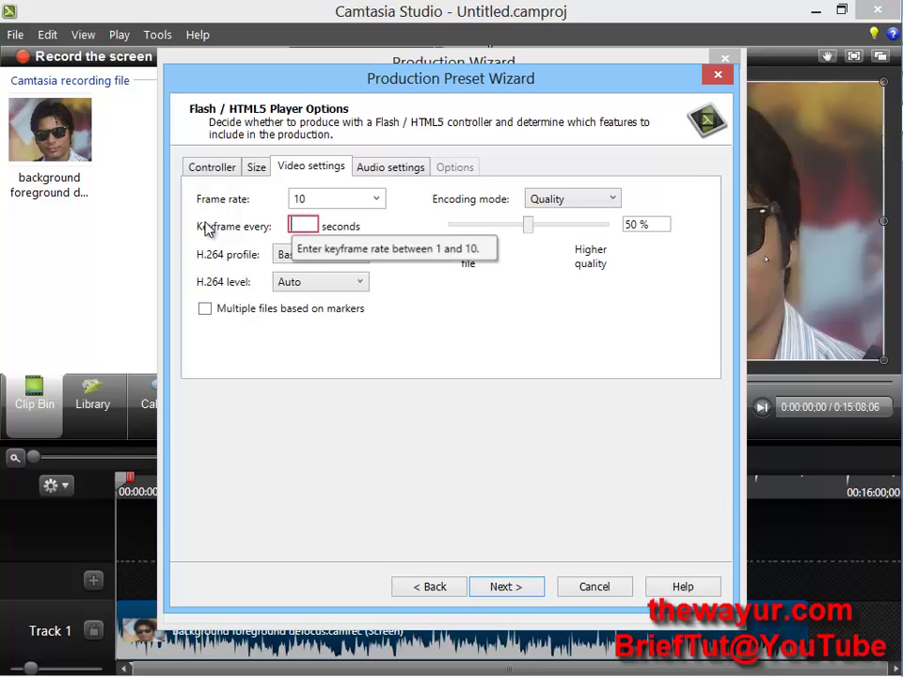
{"action": "type", "text": "10"}
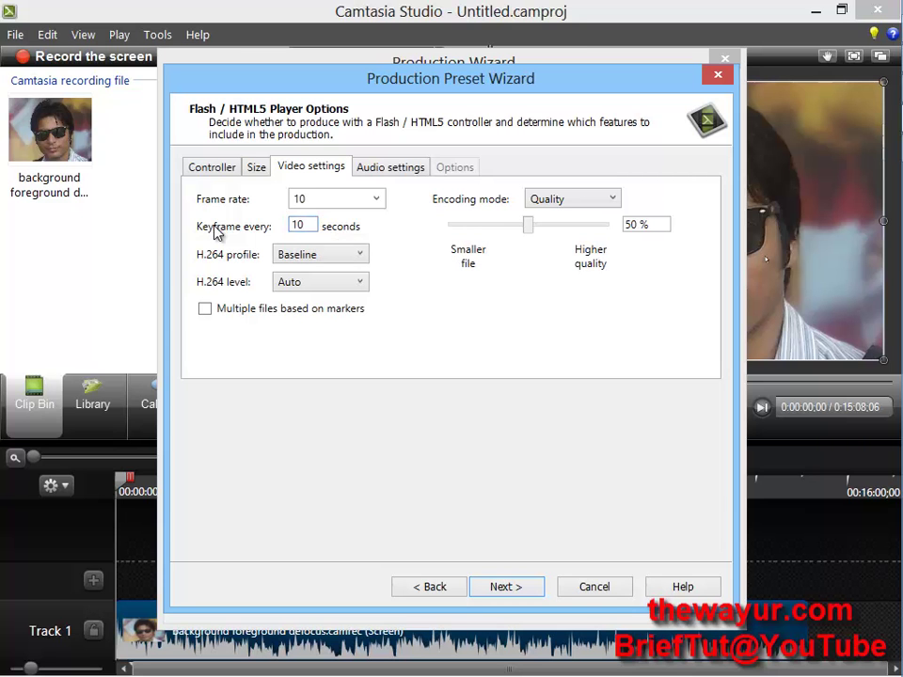
- Keep Baseline as the H.264 profile
{"action": "left_click", "coordinate": [329, 257]}
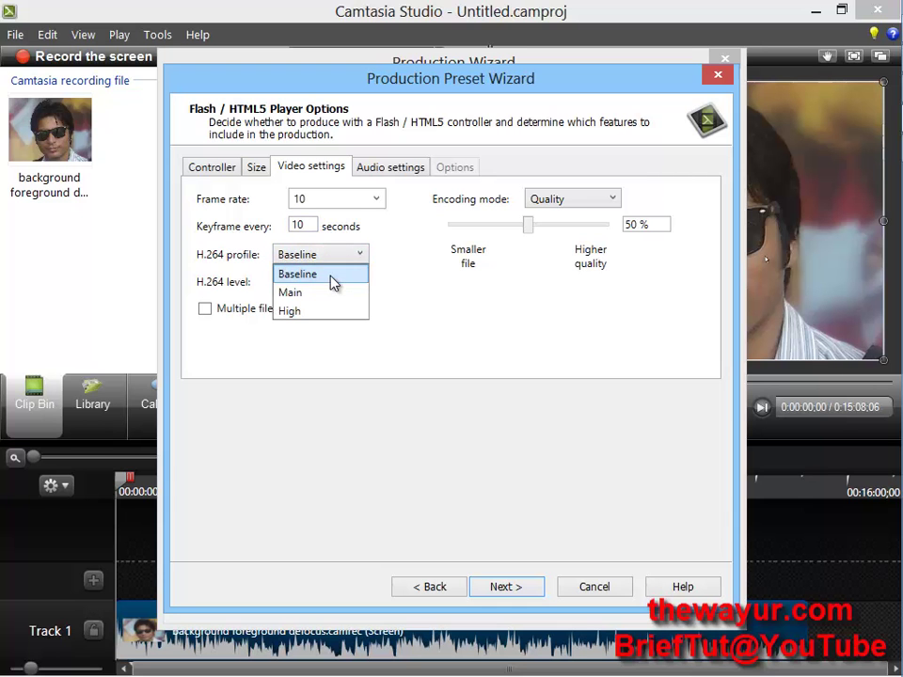
{"action": "left_click", "coordinate": [305, 272]}
{"action": "left_click", "coordinate": [311, 258]}
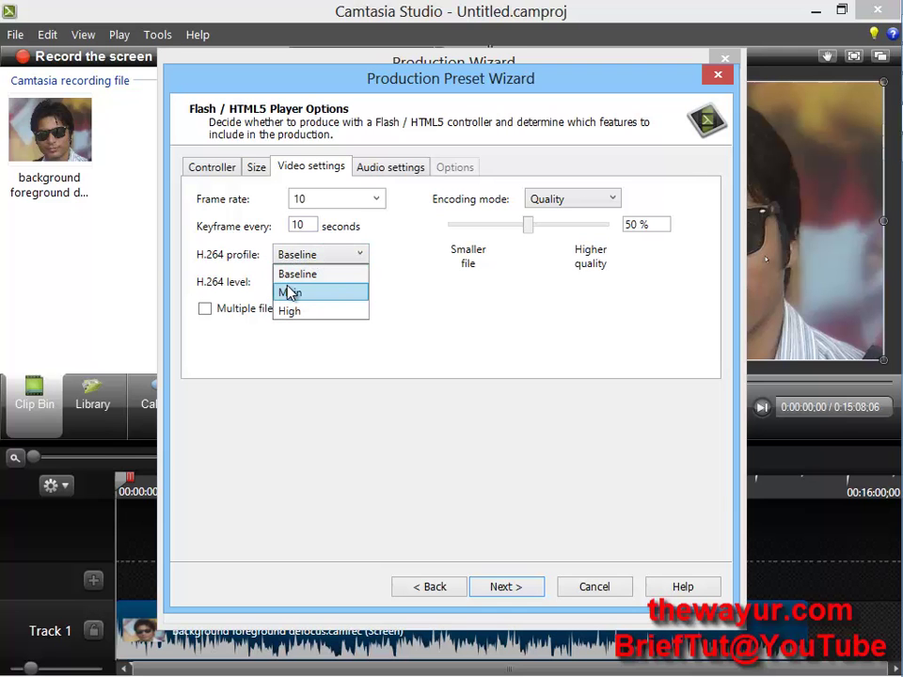
{"action": "left_click", "coordinate": [389, 299]}
{"action": "left_click", "coordinate": [359, 258]}
{"action": "left_click", "coordinate": [318, 277]}
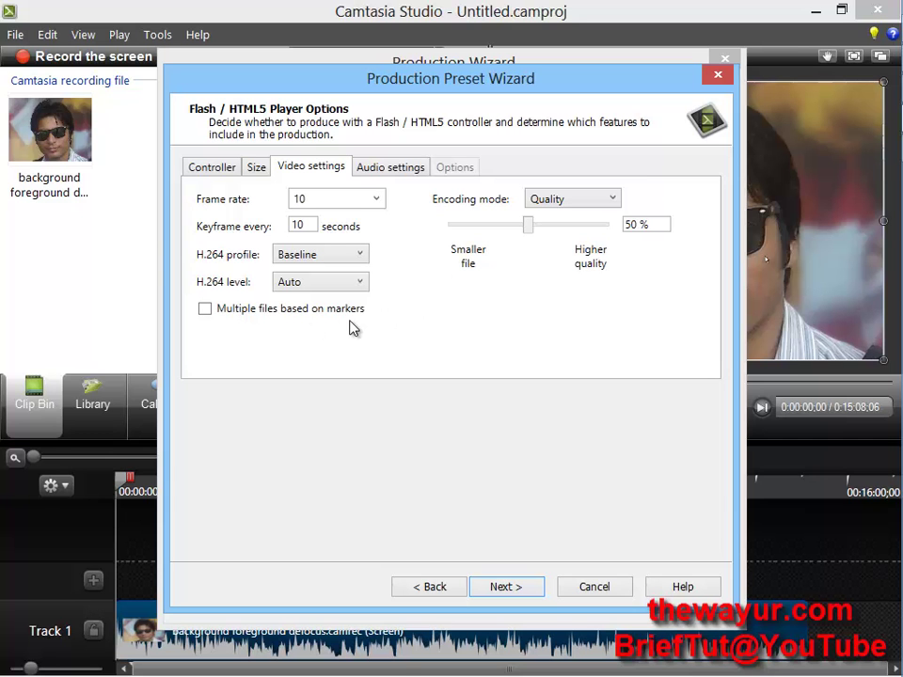
- Keep Quality encoding mode at 50 % and move to the audio settings
{"action": "left_click", "coordinate": [591, 201]}
{"action": "left_click", "coordinate": [594, 203]}
{"action": "left_click_drag", "start_coordinate": [649, 223], "coordinate": [629, 224]}
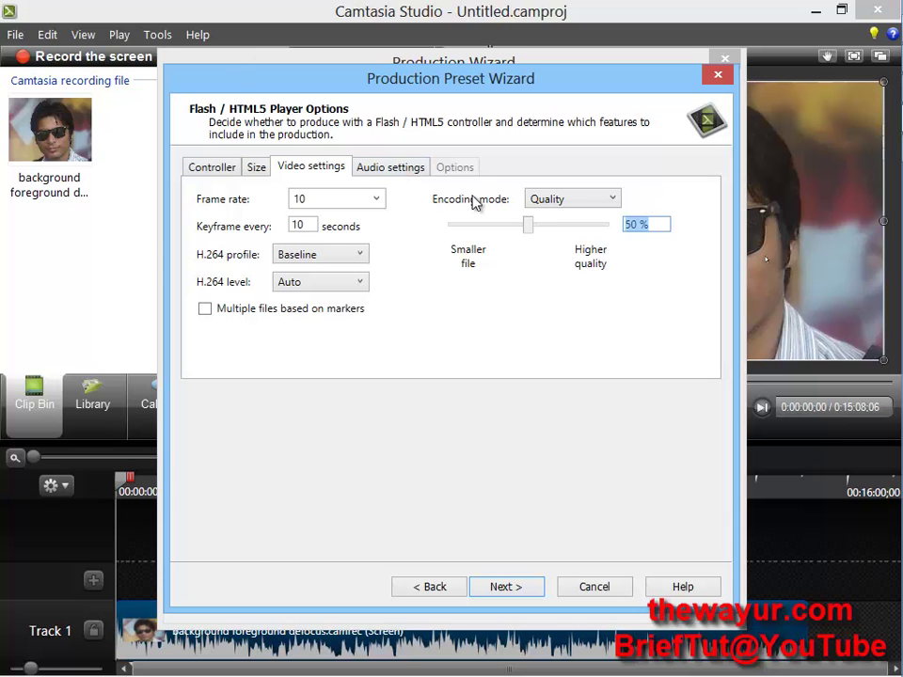
{"action": "left_click", "coordinate": [384, 171]}
{"action": "left_click", "coordinate": [325, 169]}
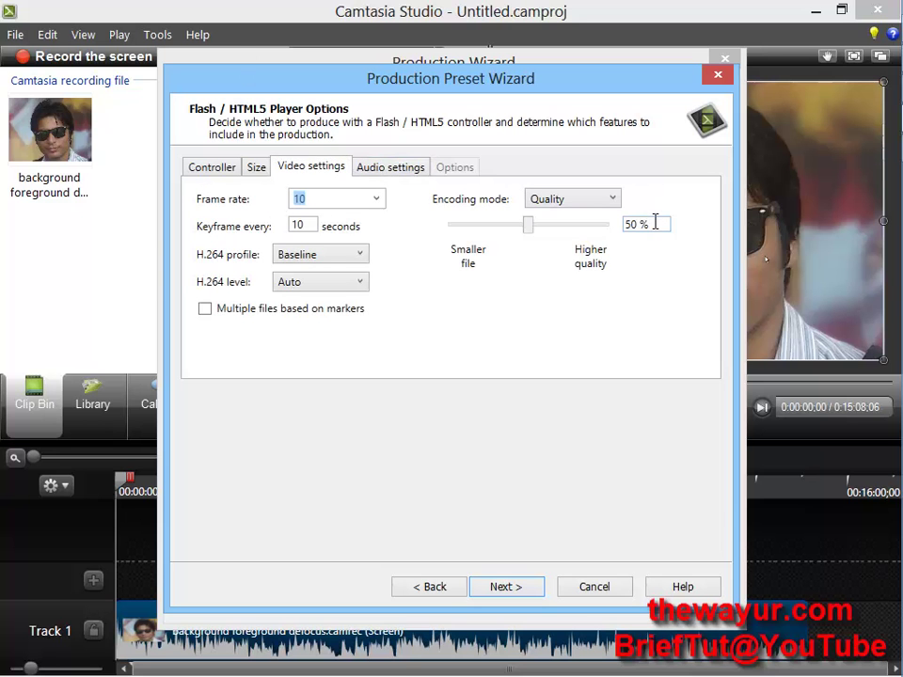
{"action": "left_click", "coordinate": [424, 172]}
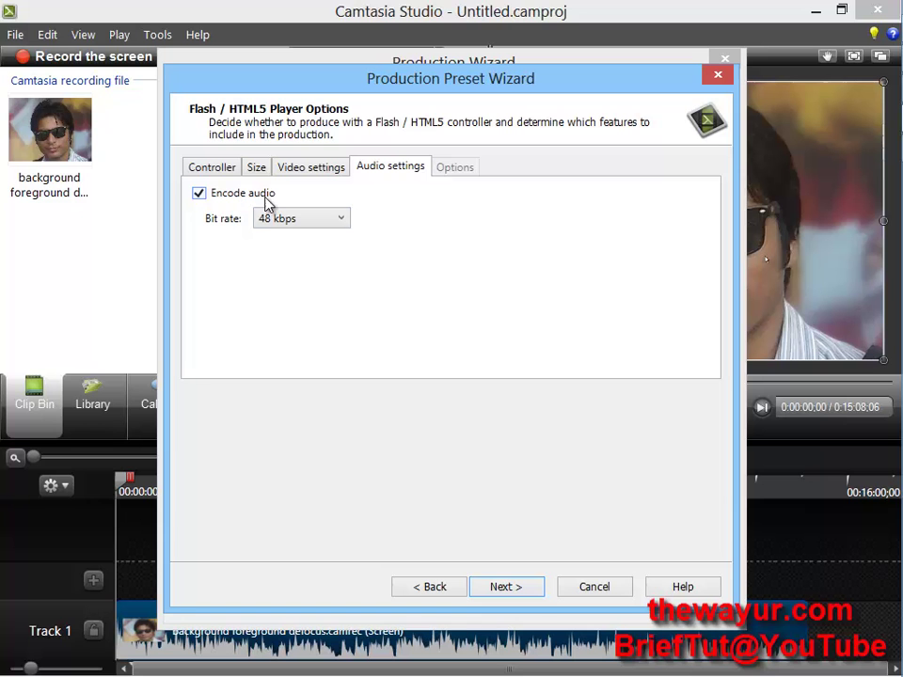
- Choose 48 kbps from the audio Bit rate list, keeping audio encoding on
{"action": "left_click", "coordinate": [314, 220]}
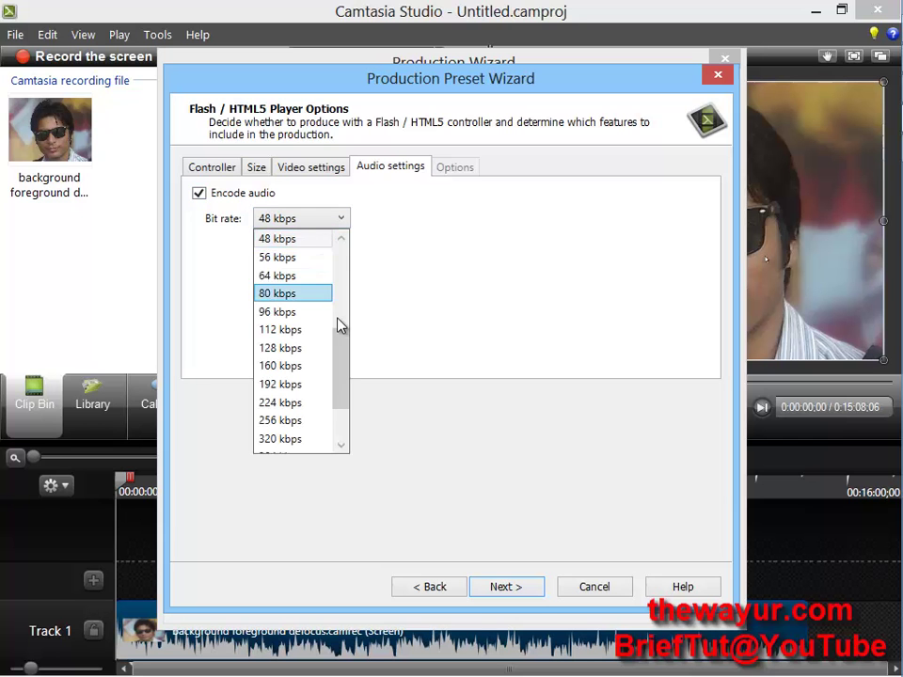
{"action": "left_click_drag", "start_coordinate": [341, 363], "coordinate": [302, 300]}
{"action": "scroll", "coordinate": [341, 302], "scroll_direction": "down", "scroll_amount": 1}
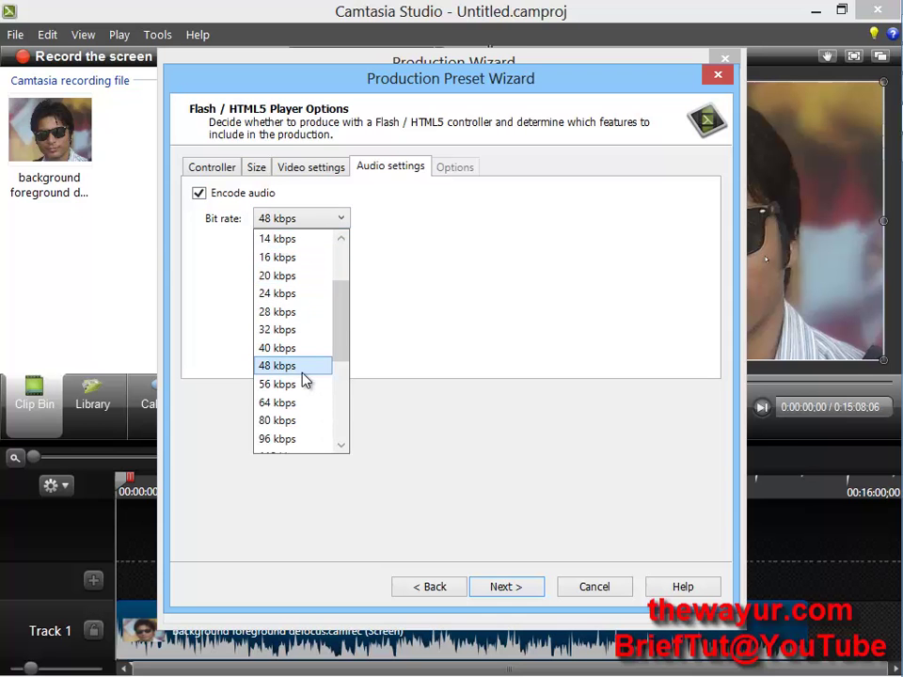
{"action": "left_click_drag", "start_coordinate": [349, 342], "coordinate": [340, 282]}
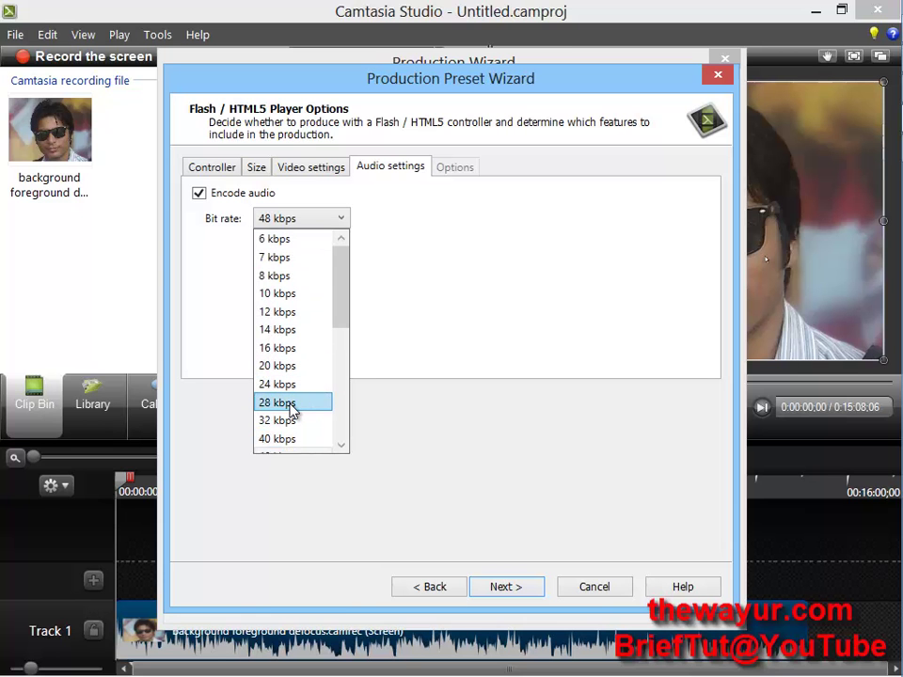
{"action": "left_click_drag", "start_coordinate": [341, 265], "coordinate": [341, 341]}
{"action": "left_click", "coordinate": [322, 259]}
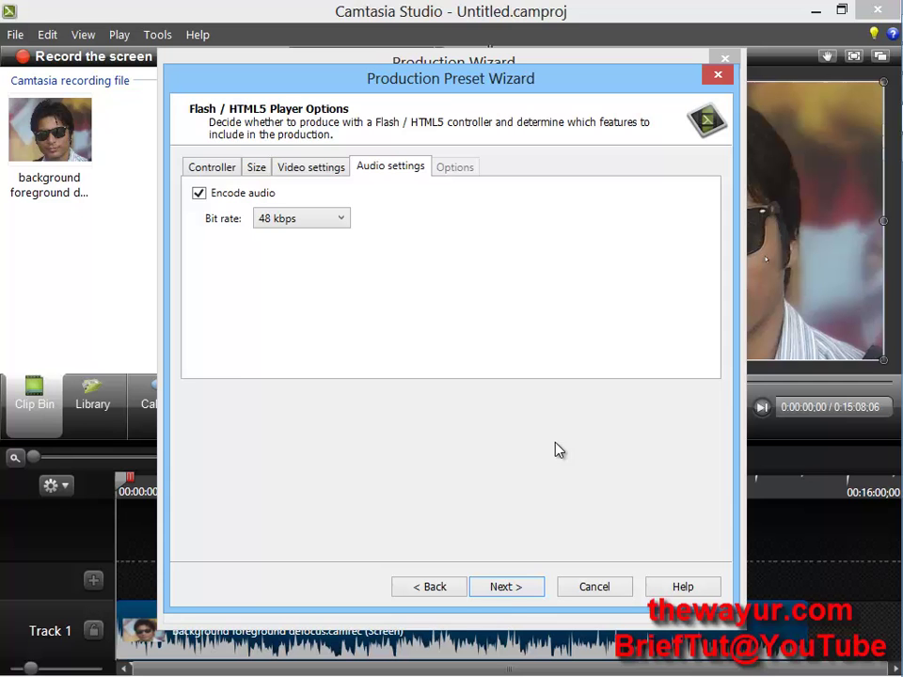
- Finish the 'tut' preset with the watermark option left unchecked
{"action": "left_click", "coordinate": [504, 587]}
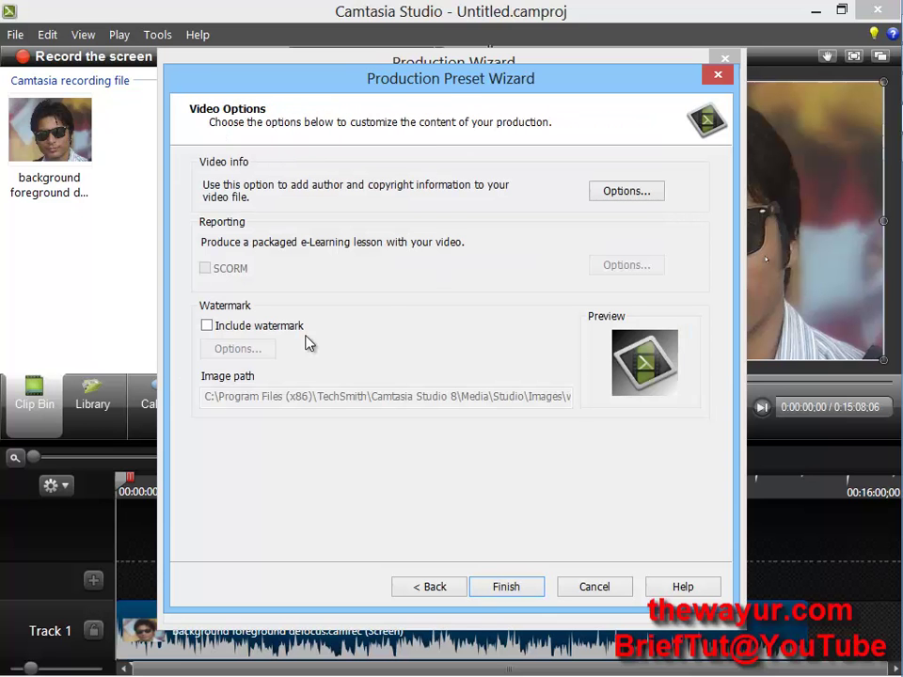
{"action": "left_click", "coordinate": [272, 329]}
{"action": "left_click", "coordinate": [294, 331]}
{"action": "left_click", "coordinate": [291, 329]}
{"action": "left_click", "coordinate": [296, 332]}
{"action": "left_click", "coordinate": [510, 593]}
- Review the 'tut' preset's settings among the production presets, then close the preset manager and wizard
{"action": "left_click", "coordinate": [285, 187]}
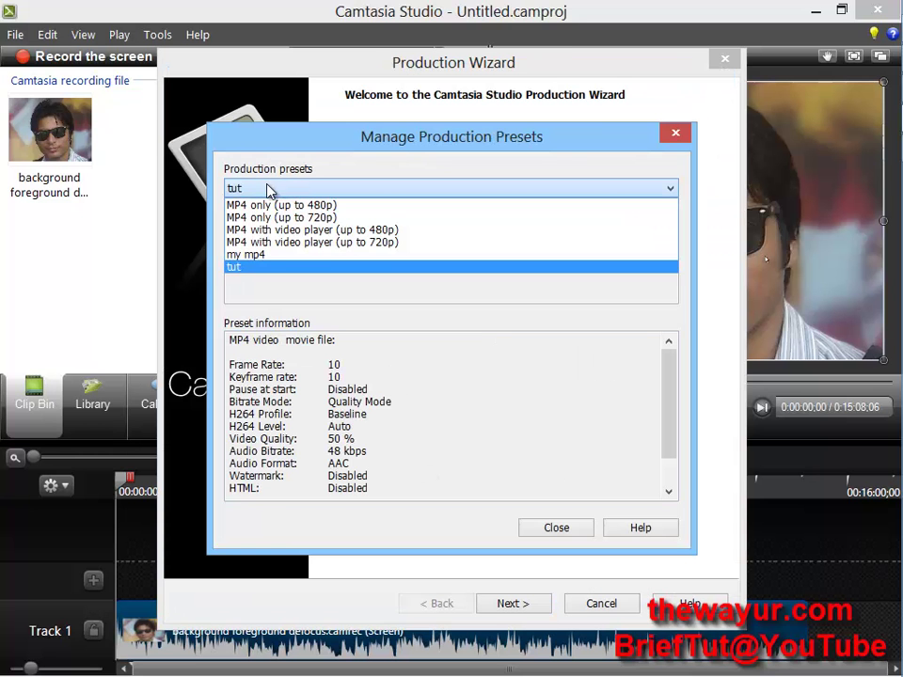
{"action": "left_click", "coordinate": [259, 267]}
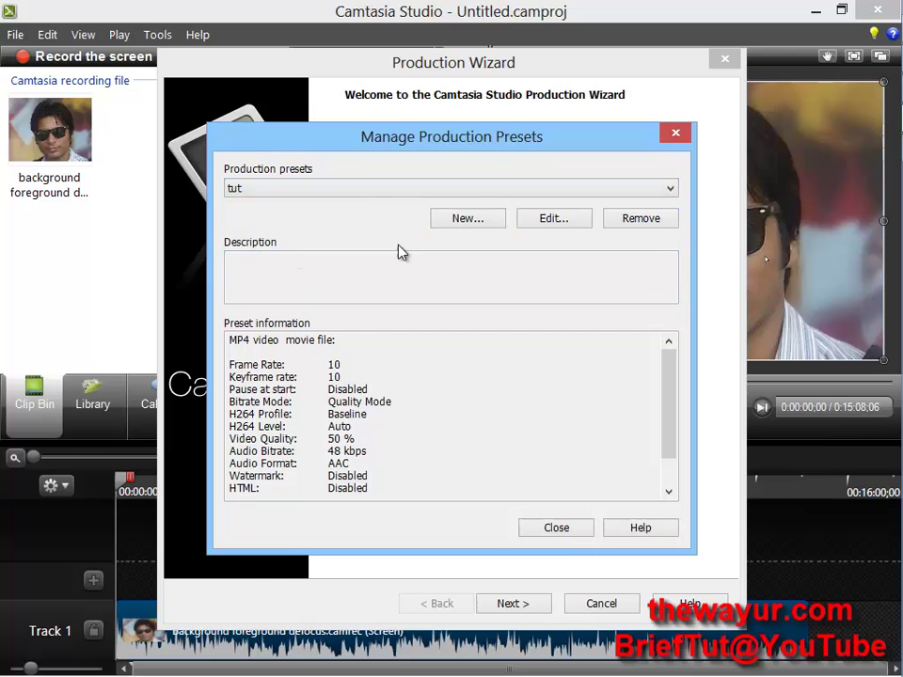
{"action": "left_click", "coordinate": [562, 533]}
{"action": "left_click", "coordinate": [602, 604]}
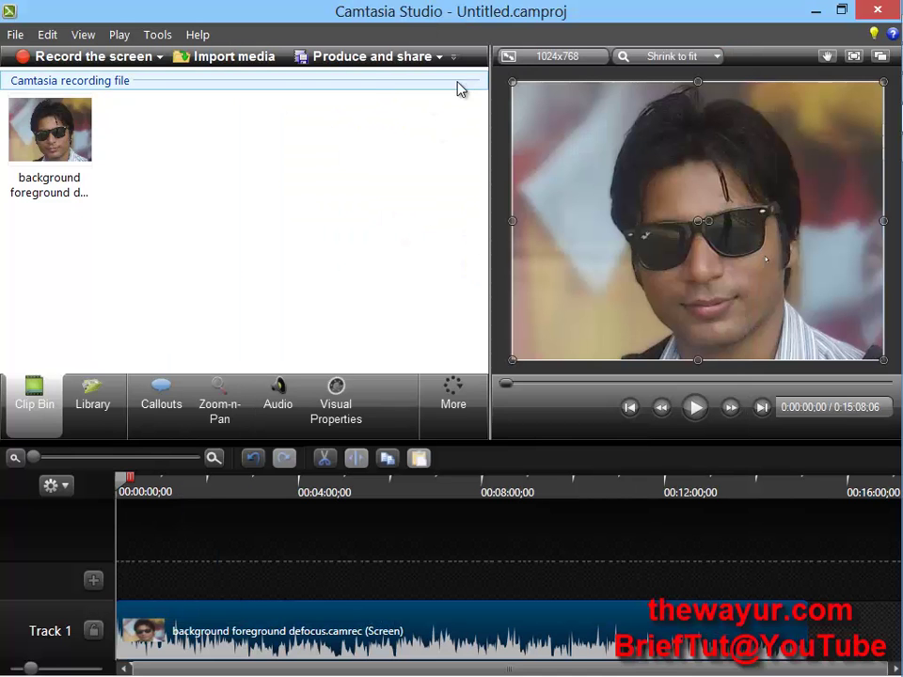
- Select the 'tut' preset for producing the video, advance one page, then cancel the production
{"action": "left_click", "coordinate": [365, 59]}
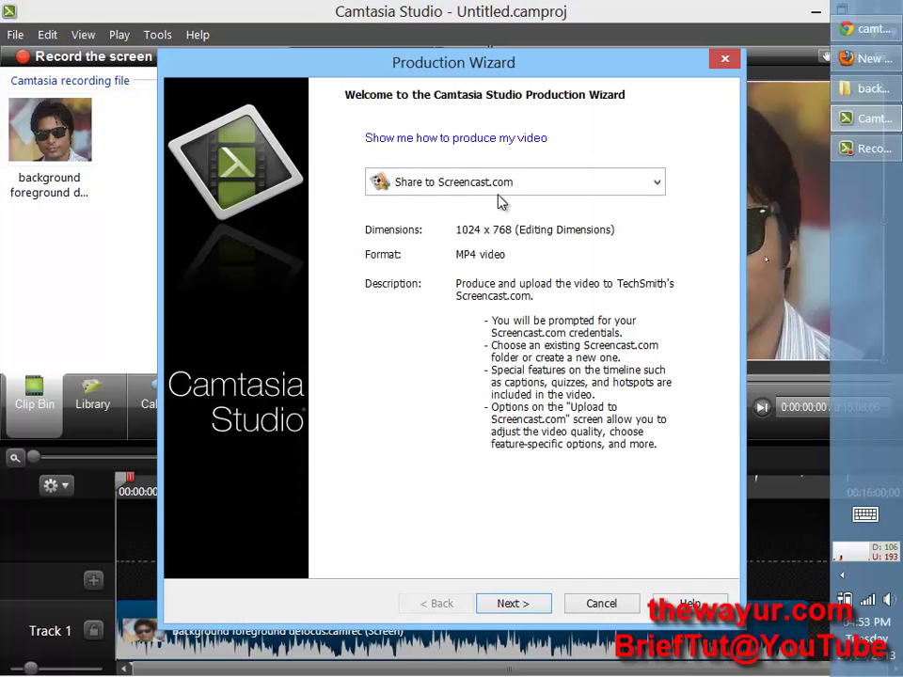
{"action": "left_click", "coordinate": [498, 189]}
{"action": "left_click", "coordinate": [423, 475]}
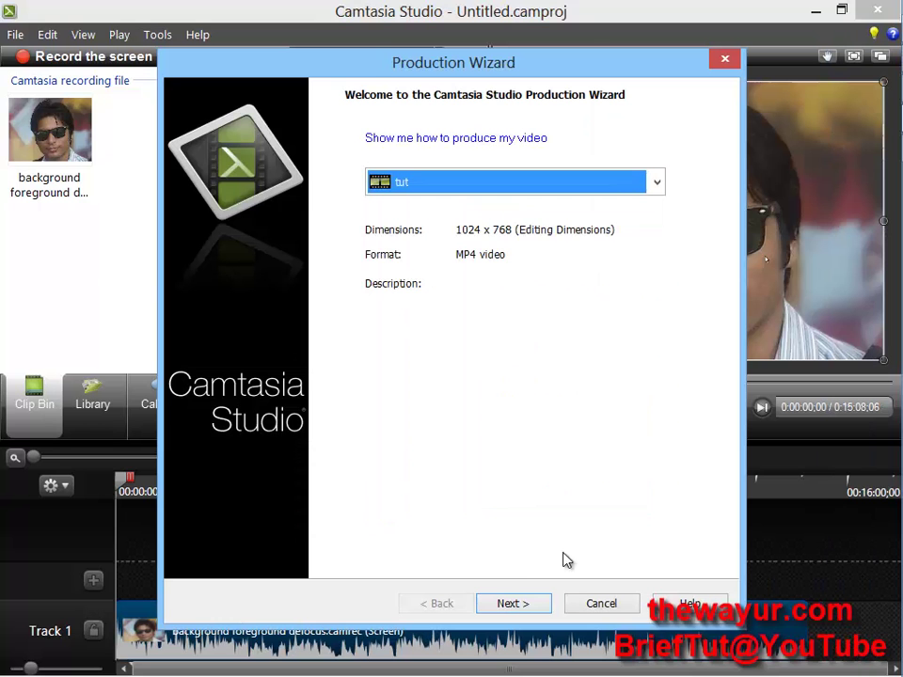
{"action": "left_click", "coordinate": [539, 604]}
{"action": "left_click", "coordinate": [607, 605]}
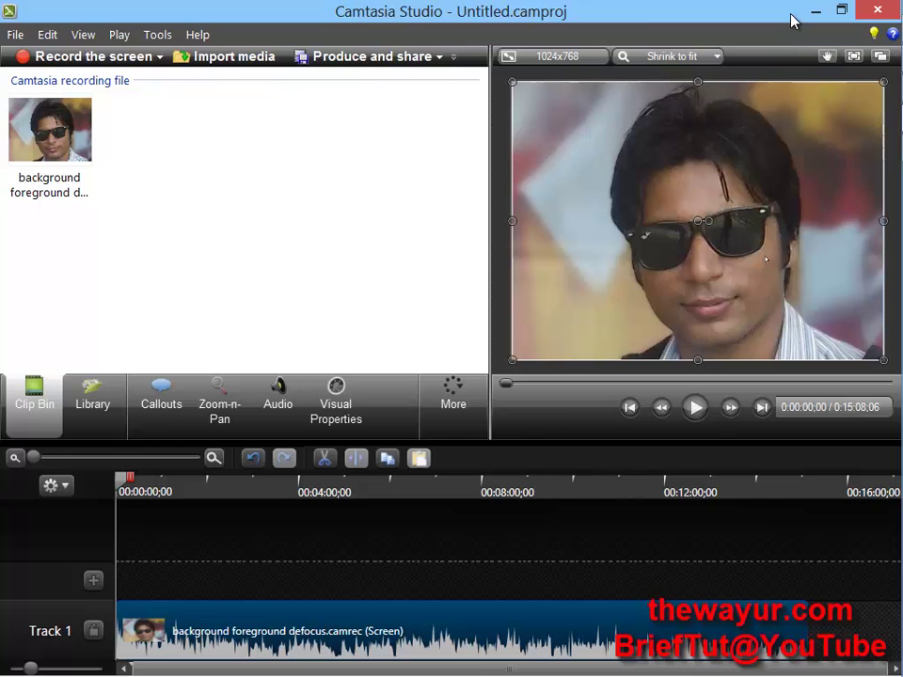
{"action": "left_click_drag", "start_coordinate": [725, 11], "coordinate": [643, 8]}
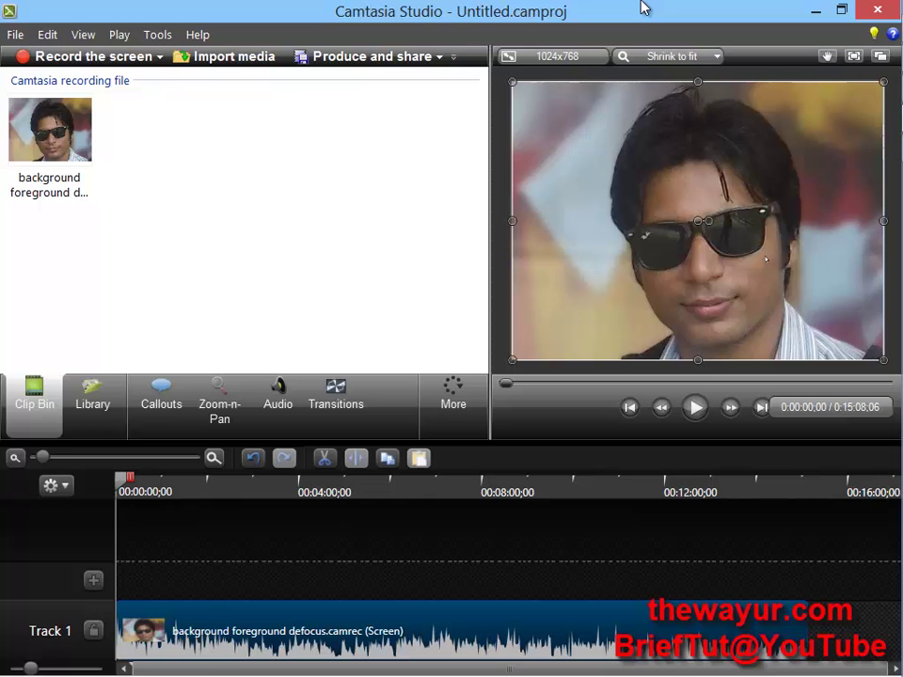
{"action": "double_click", "coordinate": [245, 6]}
{"action": "left_click_drag", "start_coordinate": [316, 96], "coordinate": [282, 3]}
{"action": "left_click", "coordinate": [15, 34]}
{"action": "mouse_move", "coordinate": [47, 34]}
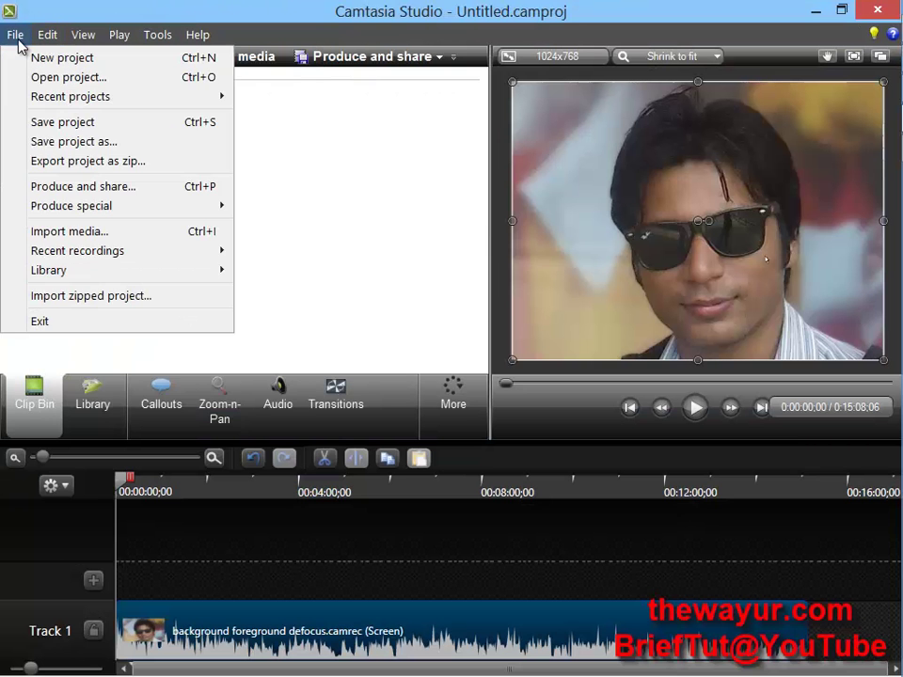
- Exit Camtasia Studio without saving the project
{"action": "double_click", "coordinate": [143, 8]}
{"action": "left_click", "coordinate": [713, 100]}
{"action": "left_click", "coordinate": [402, 397]}
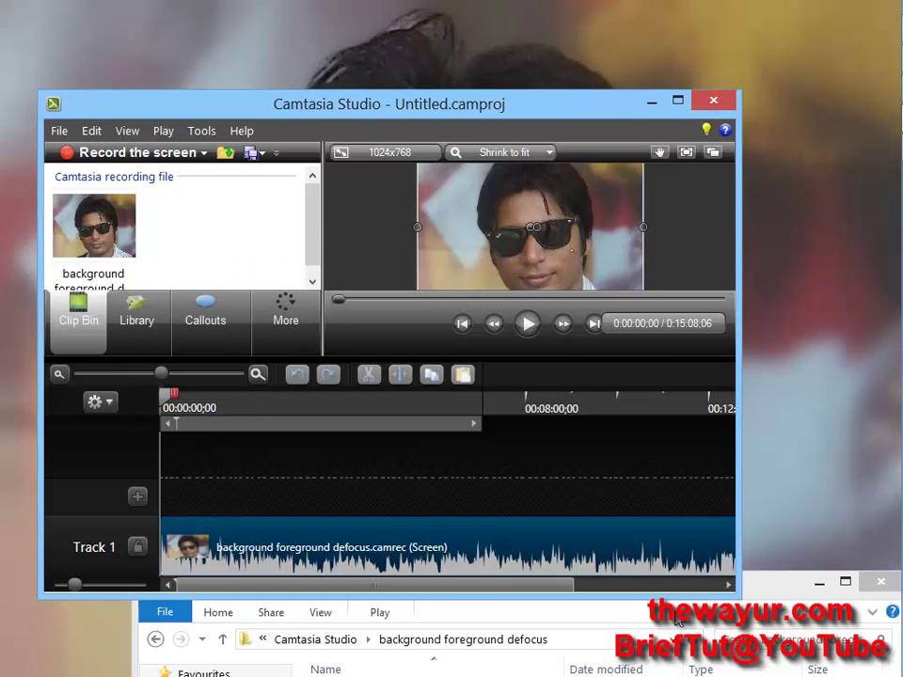
- Close the file window and refresh the desktop
{"action": "left_click_drag", "start_coordinate": [687, 583], "coordinate": [559, 290]}
{"action": "left_click", "coordinate": [712, 269]}
{"action": "right_click", "coordinate": [578, 210]}
{"action": "left_click", "coordinate": [630, 262]}
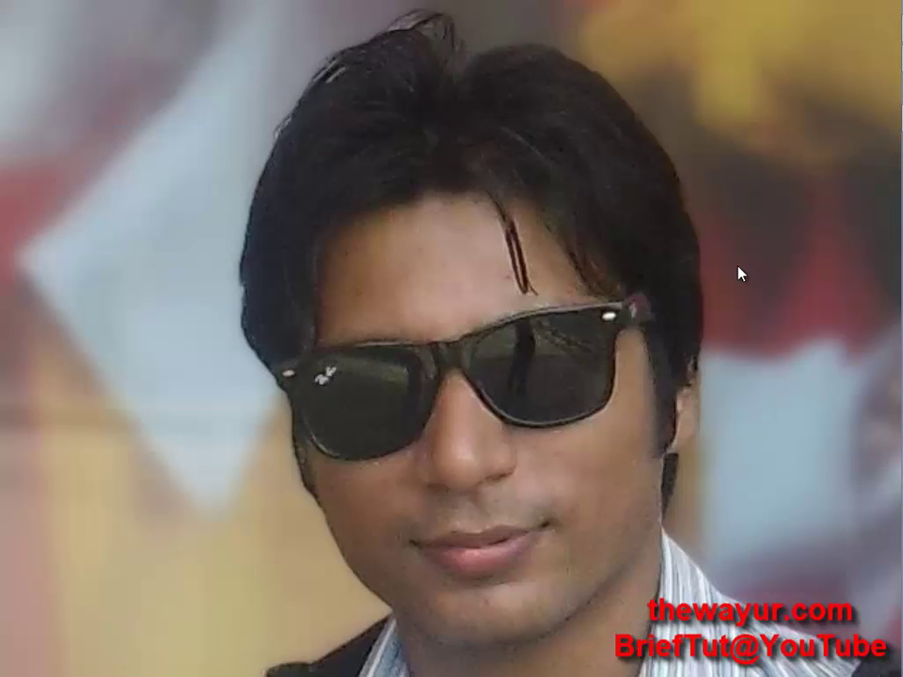